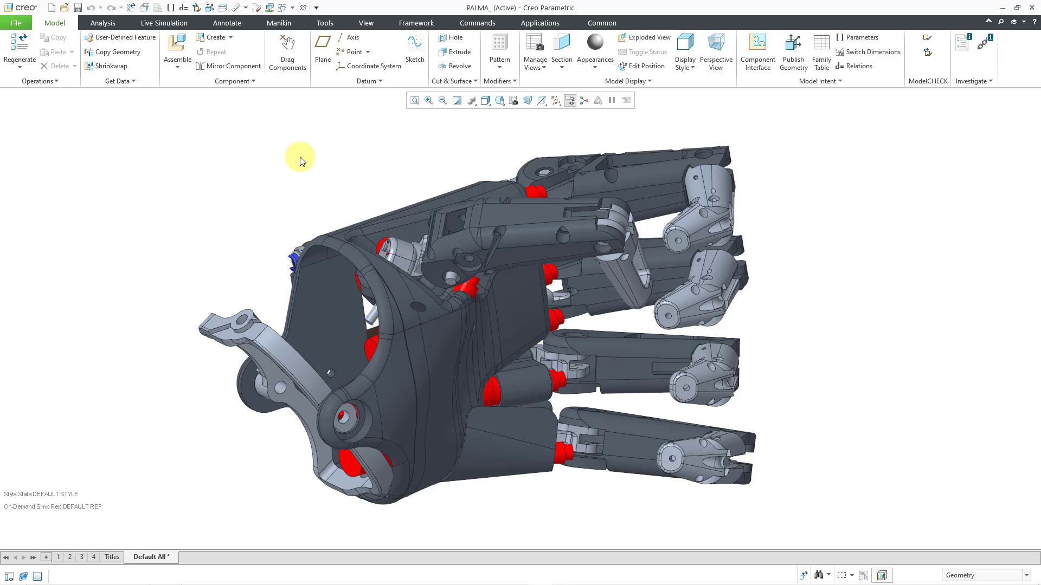
On the Annotate tools, set new annotations to lie Flat to Screen
left_click(229, 23)
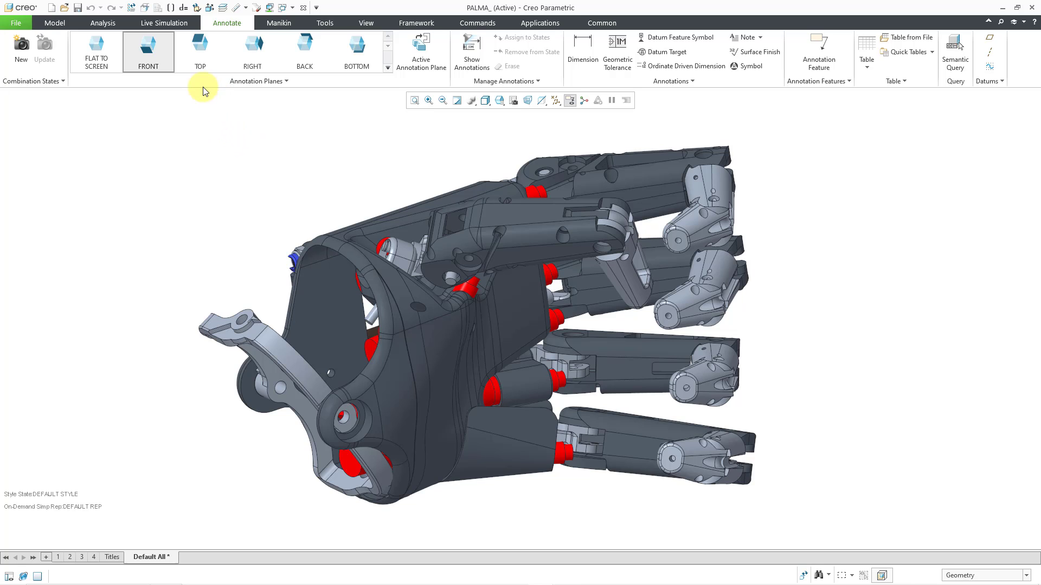
left_click(97, 62)
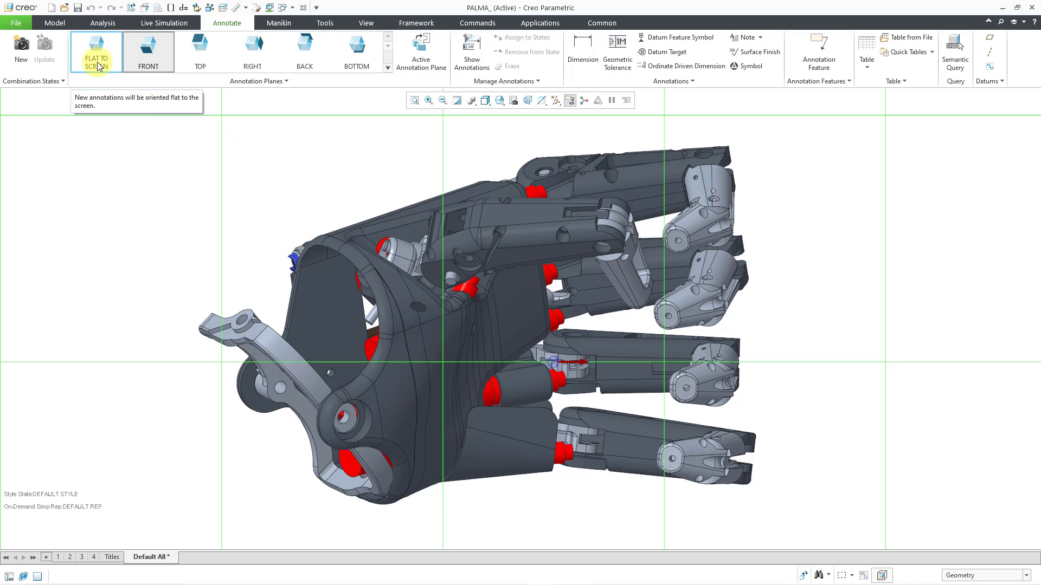
left_click(97, 62)
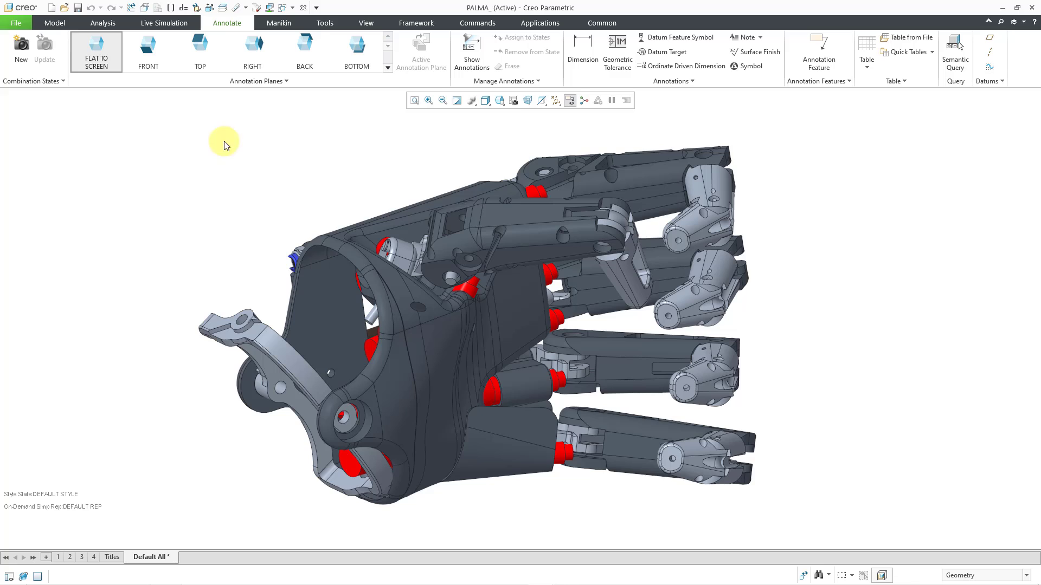
Place an empty 2x4 table at the top left, beside the robotic hand model
left_click(871, 70)
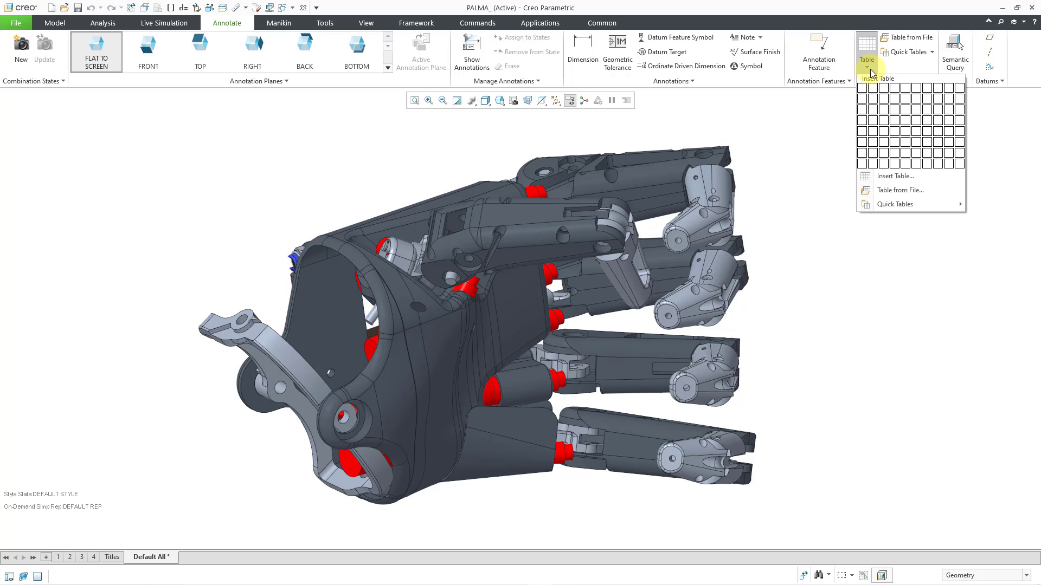
left_click(874, 119)
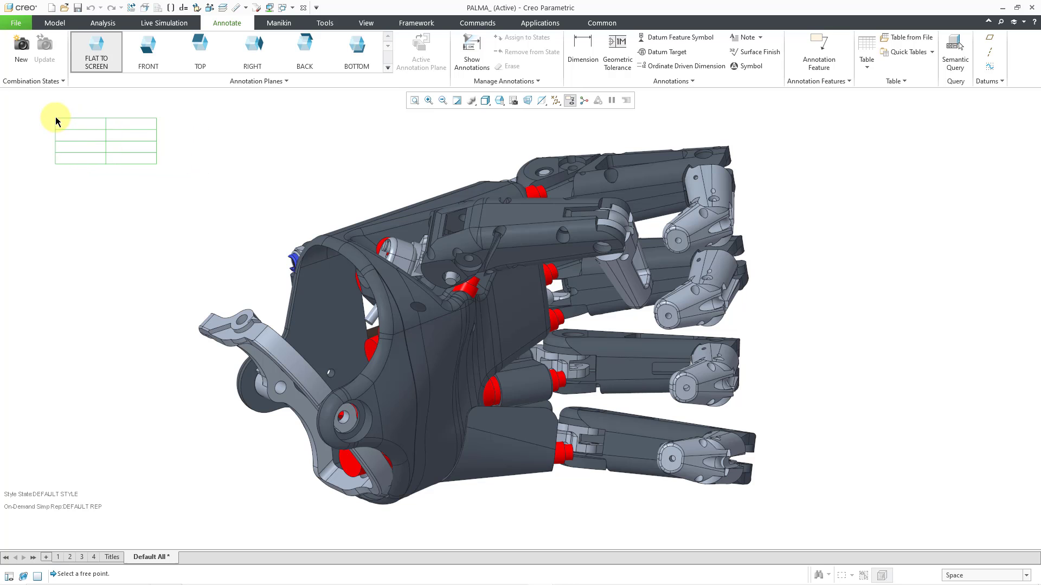
left_click(55, 116)
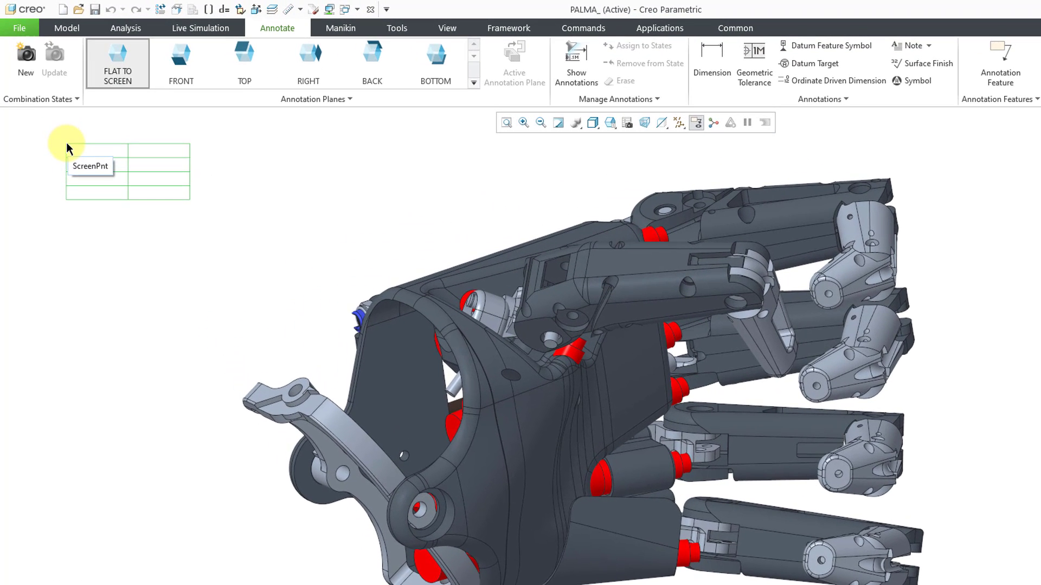
left_click(66, 142)
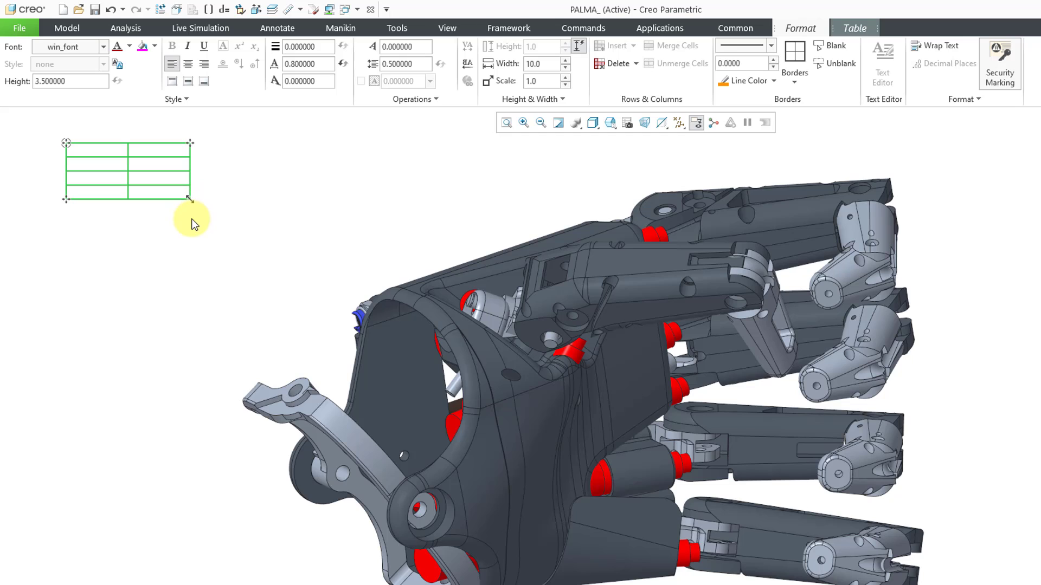
Widen the table's left column to 20 characters
left_click(144, 236)
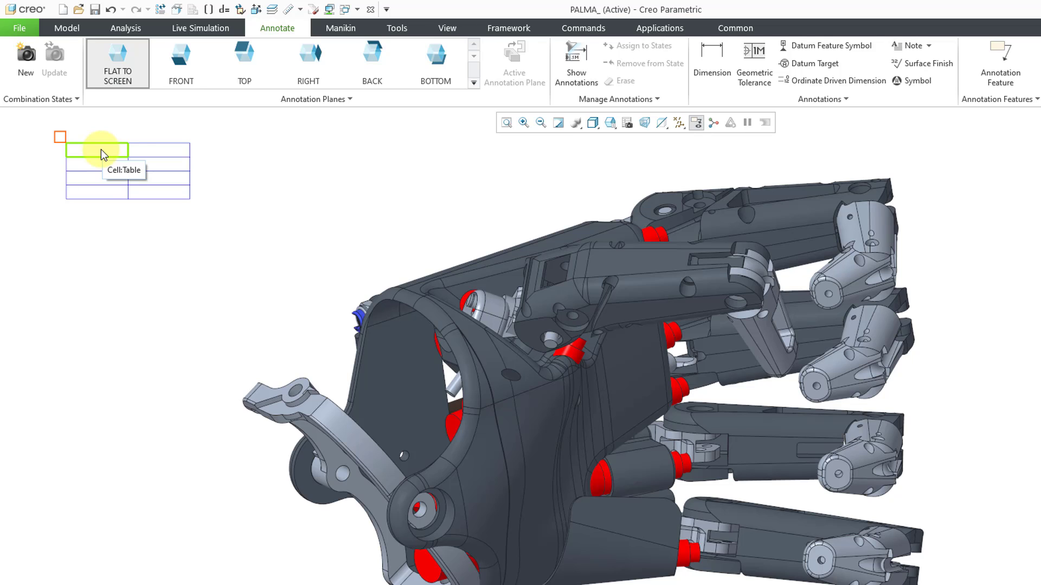
right_click(101, 149)
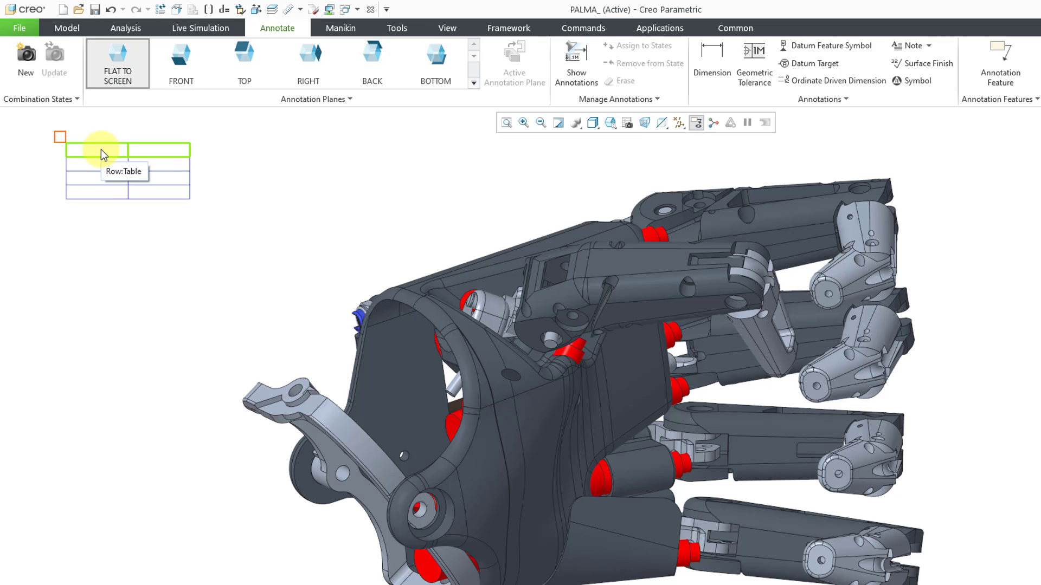
right_click(102, 149)
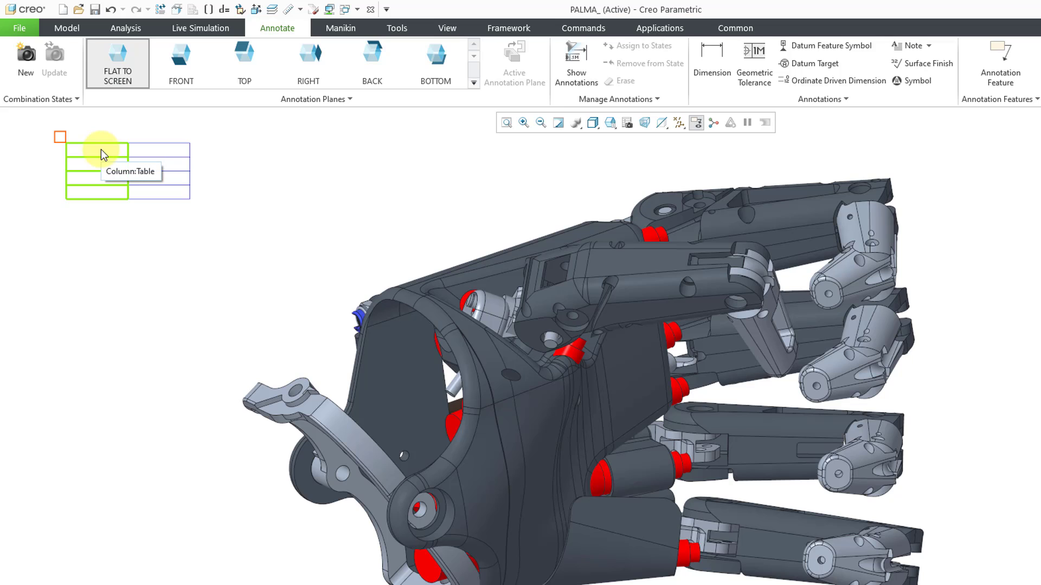
left_click(100, 149)
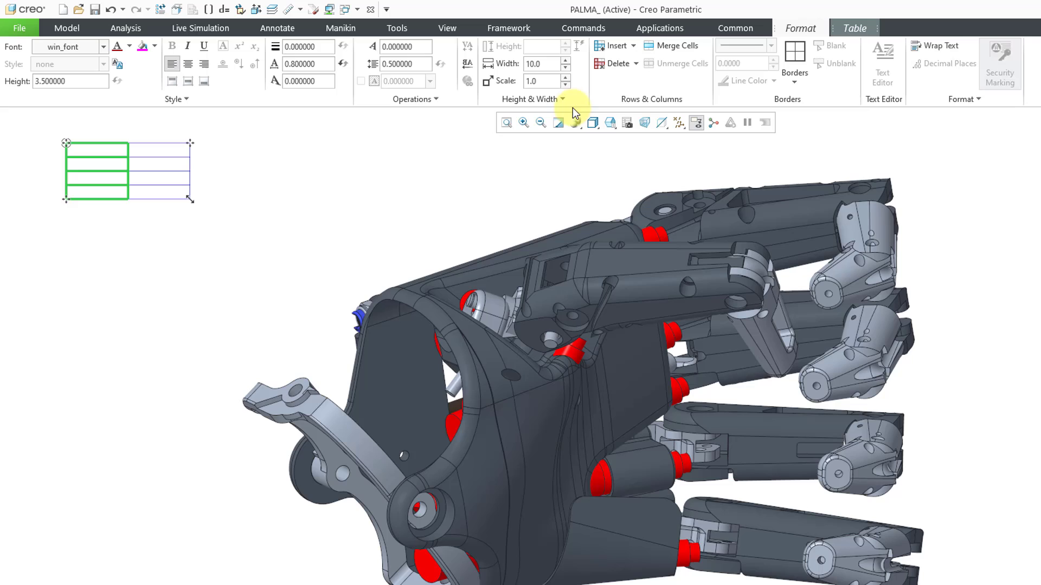
left_click(566, 62)
left_click(567, 61)
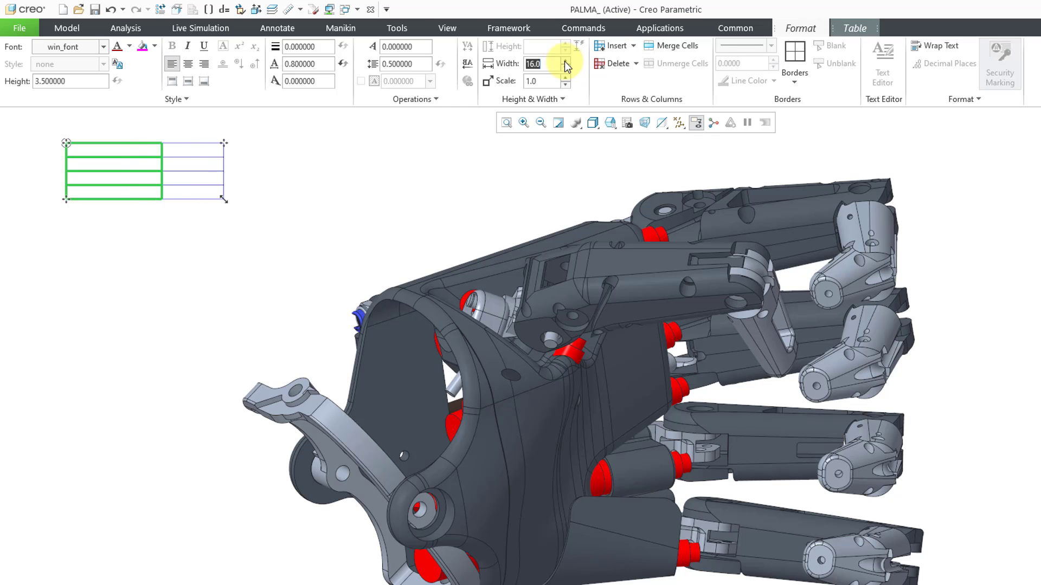
left_click(566, 62)
left_click(566, 60)
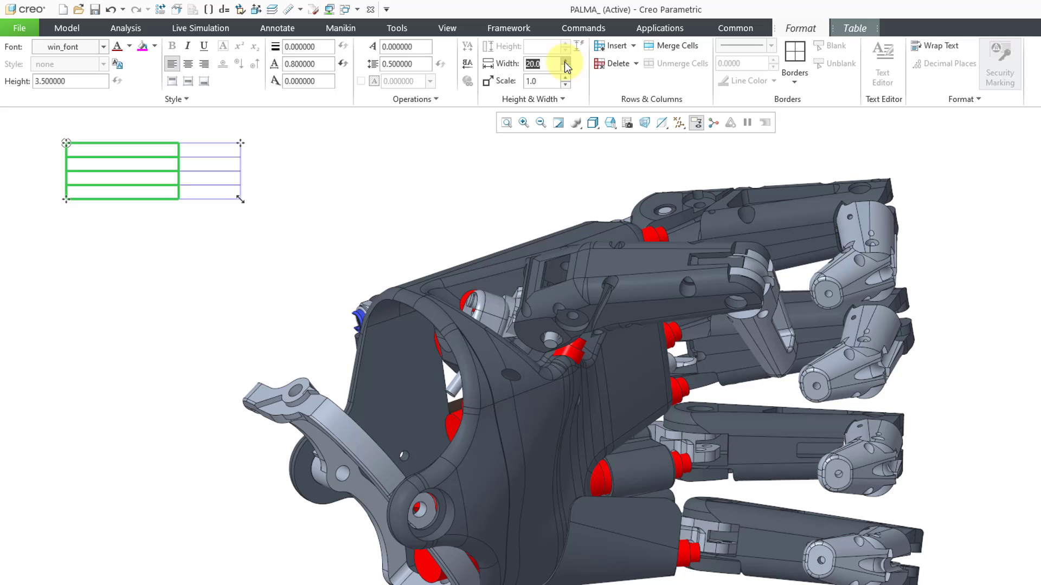
Set the right column's width to 30 characters
left_click(349, 189)
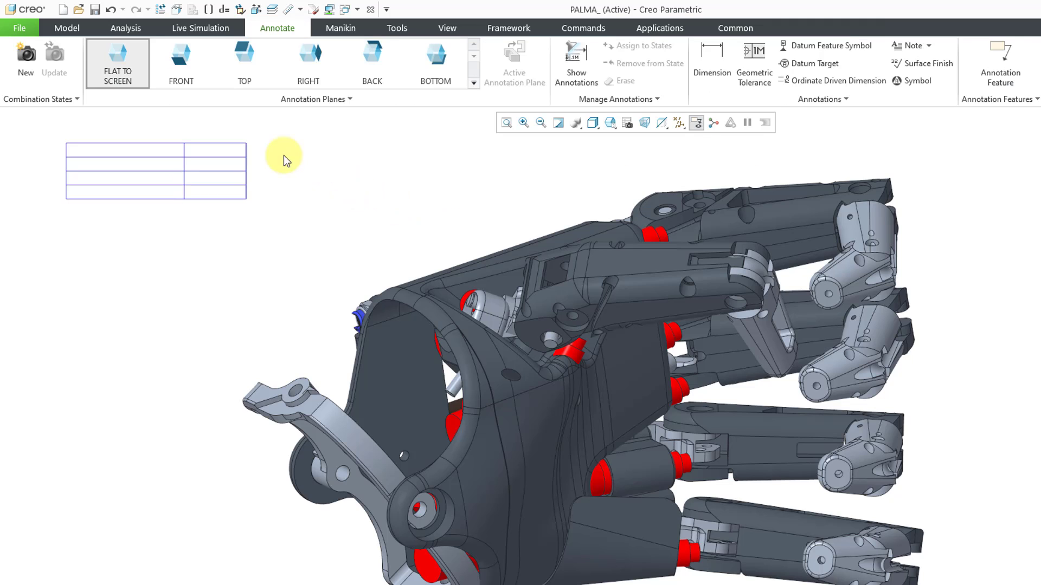
right_click(211, 149)
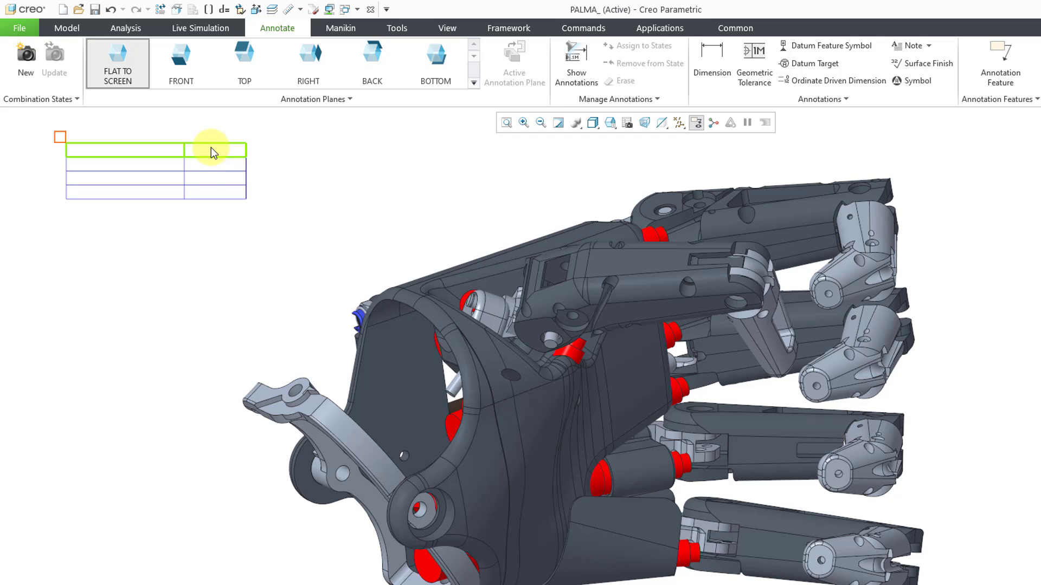
right_click(211, 148)
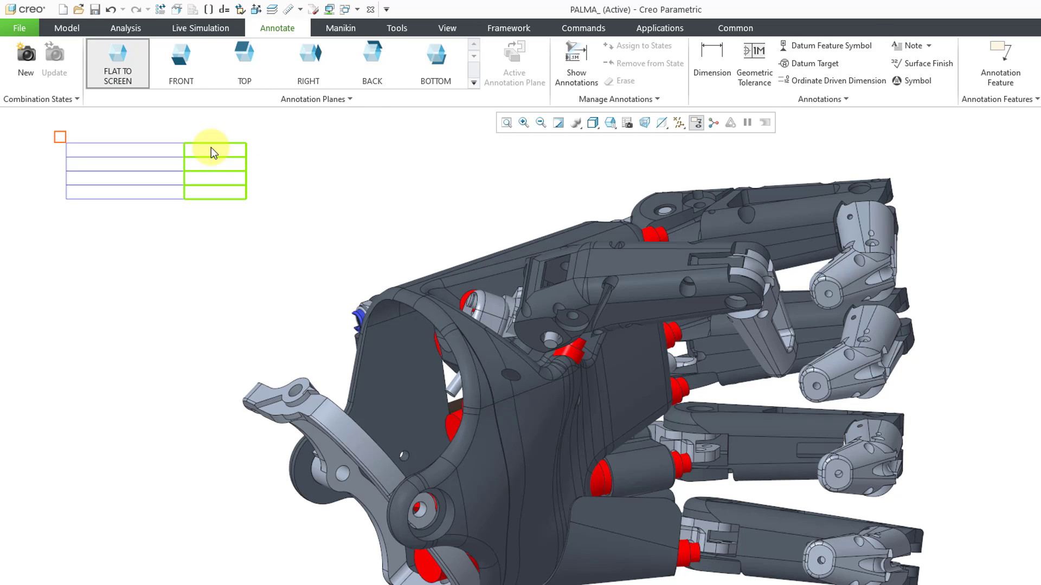
left_click(210, 149)
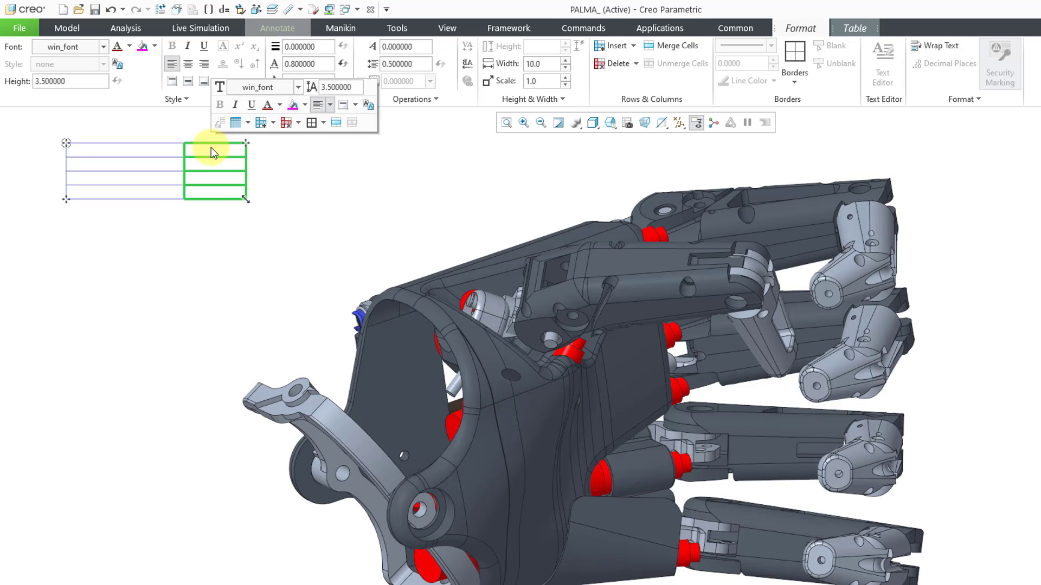
double_click(537, 64)
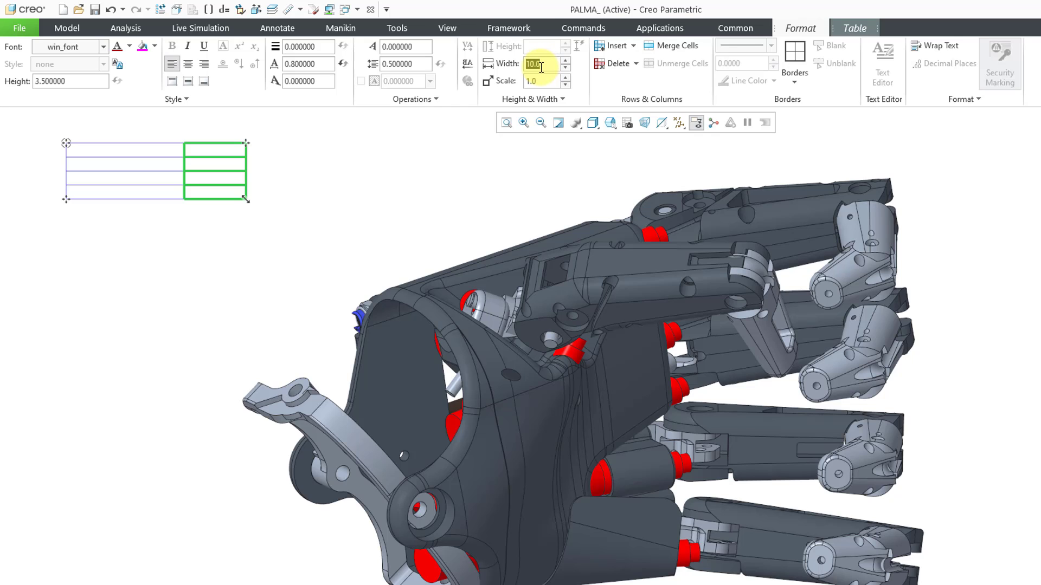
type("30")
key("Return")
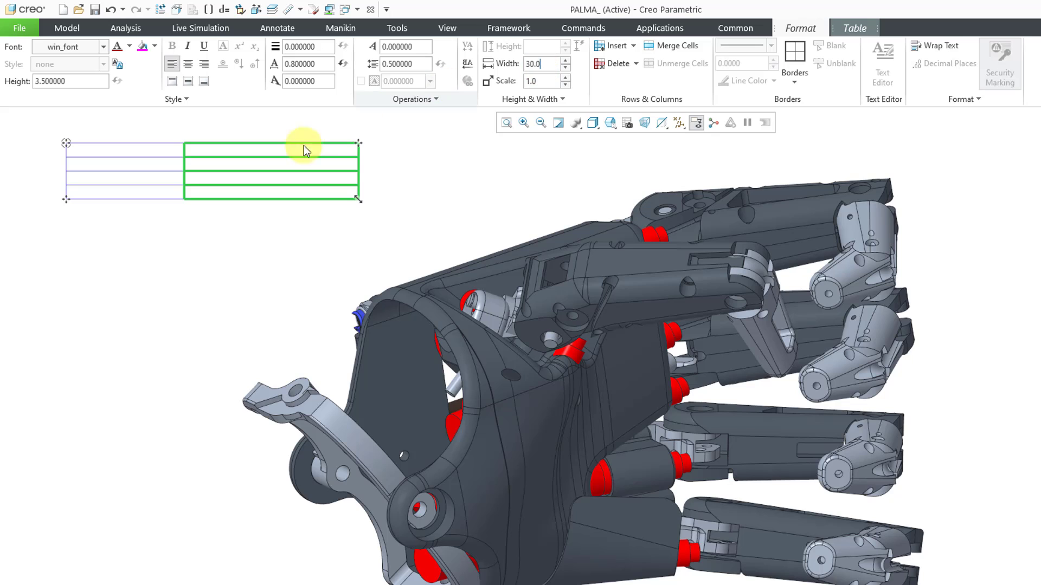
Merge the two top-row cells of the table into one cell
left_click(206, 245)
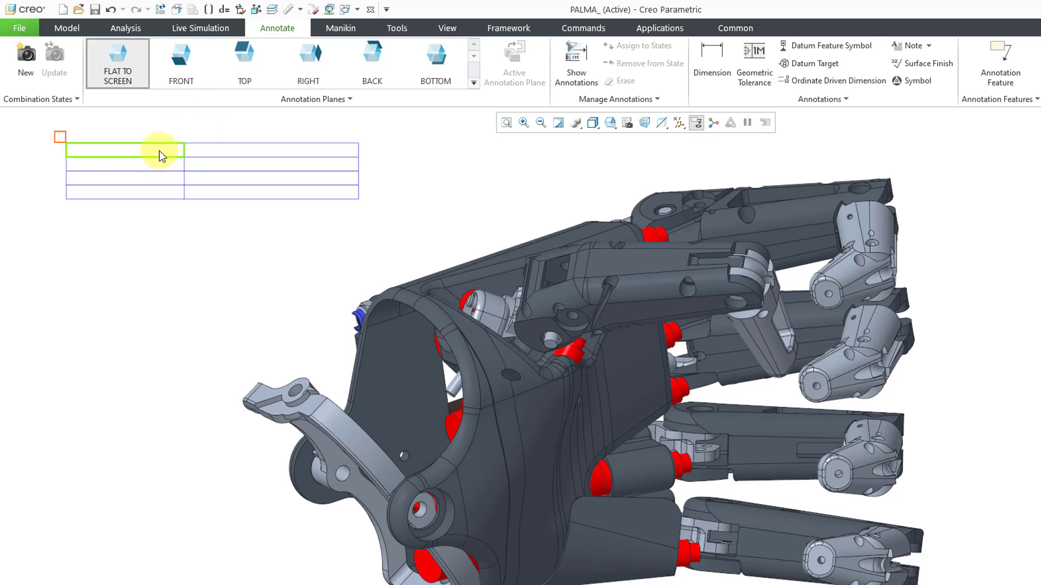
left_click(203, 156)
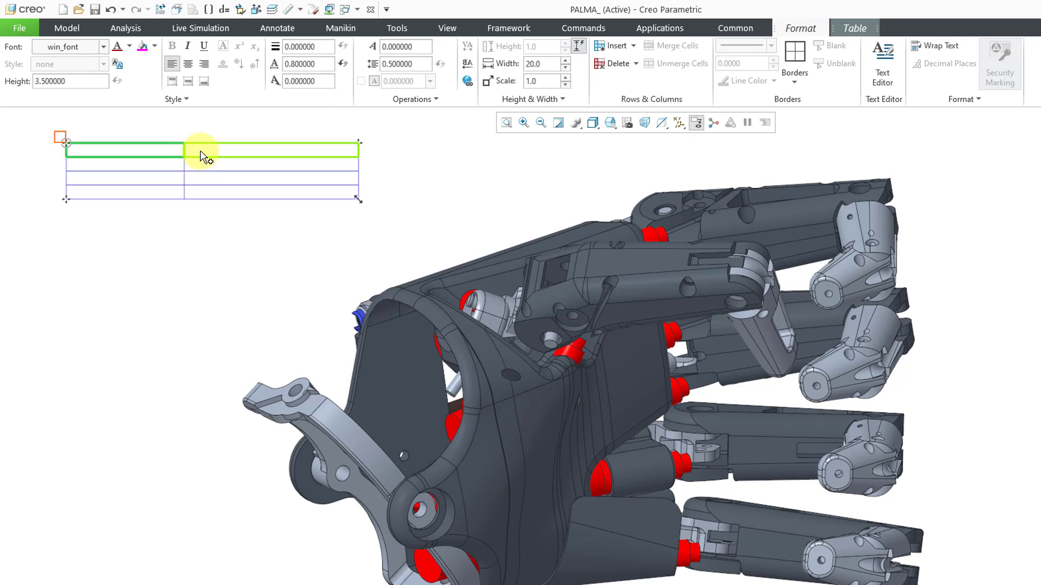
left_click(200, 151, "ctrl")
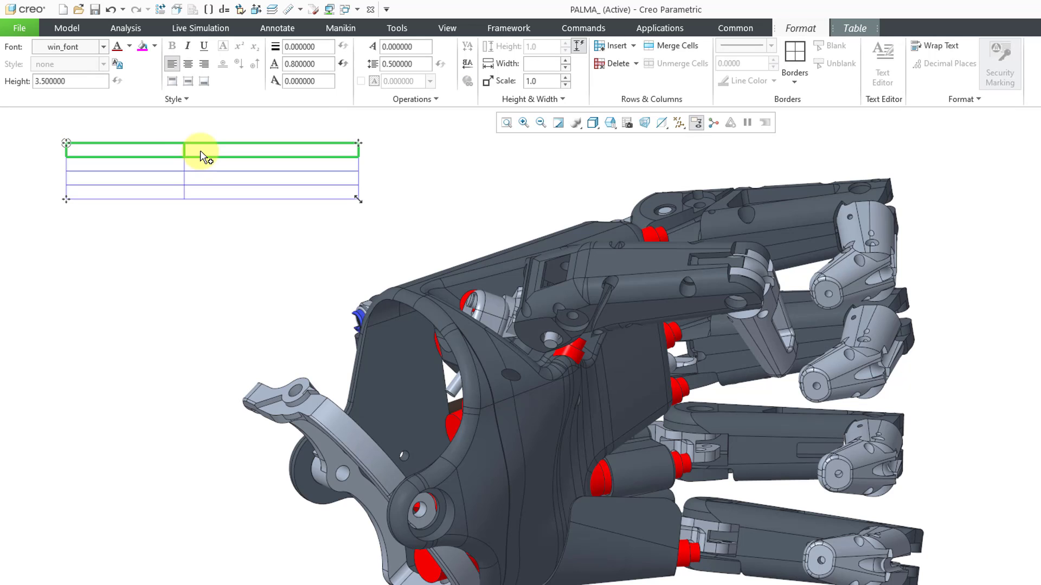
left_click(675, 46)
left_click(139, 283)
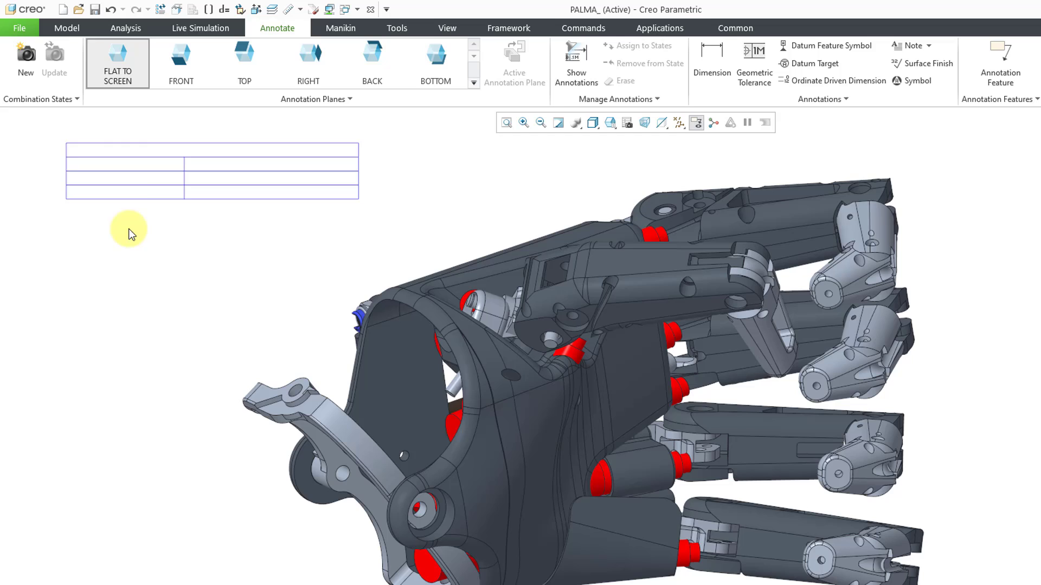
Enter APPROVALS in the merged top cell and center it
left_click(102, 151)
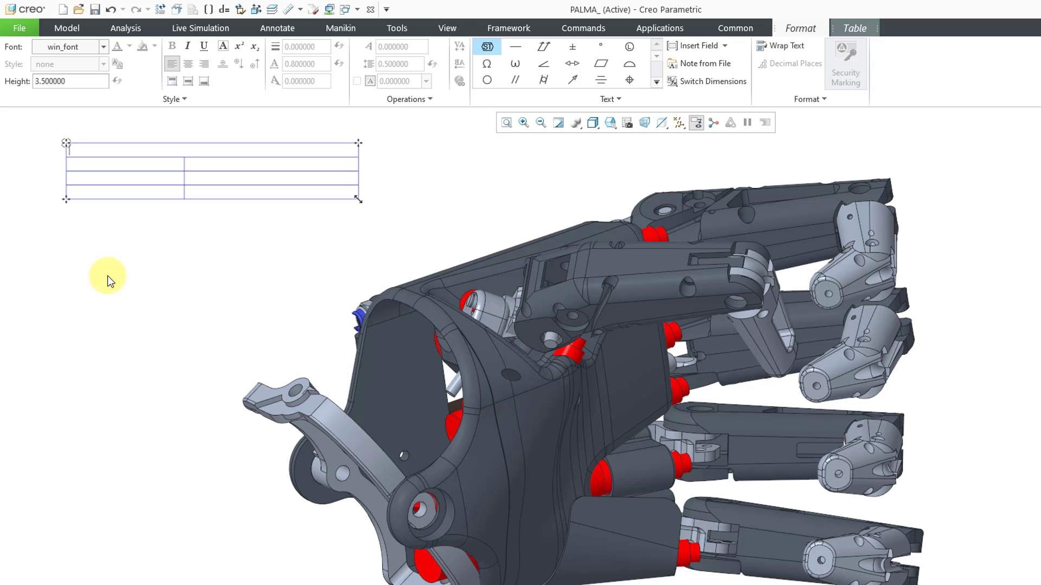
type("APPROVAL")
type("S")
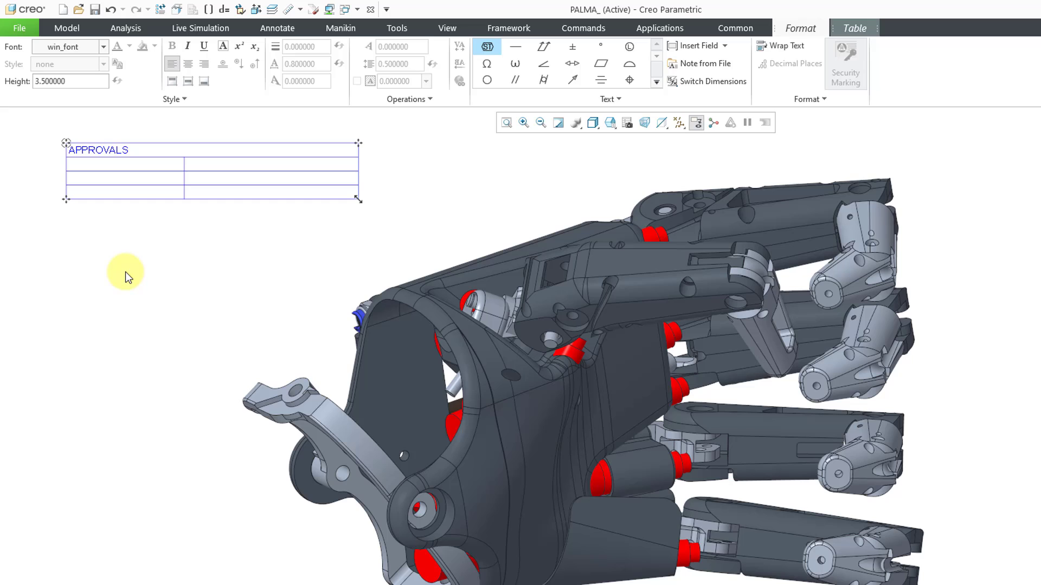
left_click(126, 272)
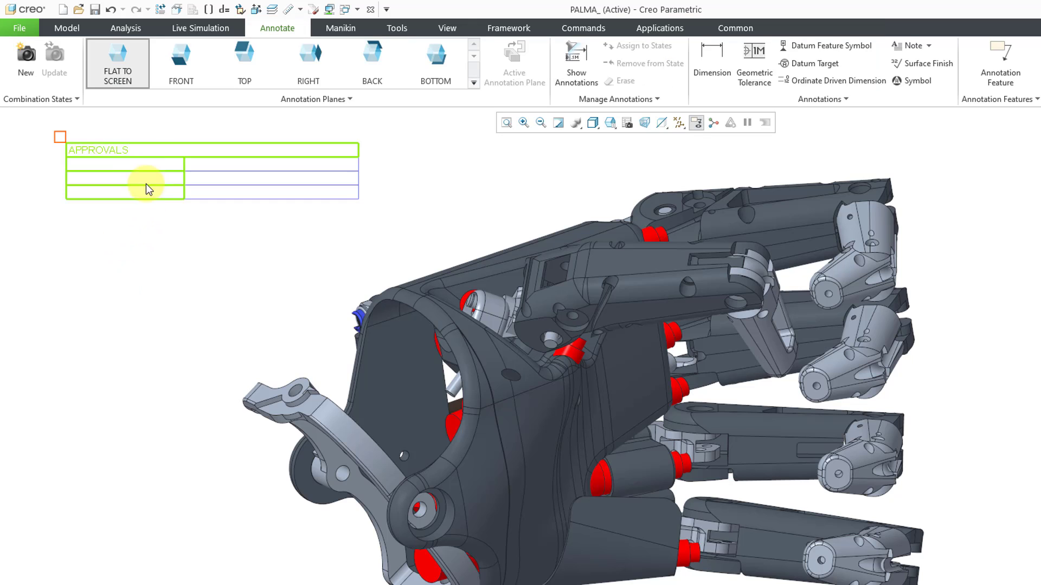
left_click(144, 157)
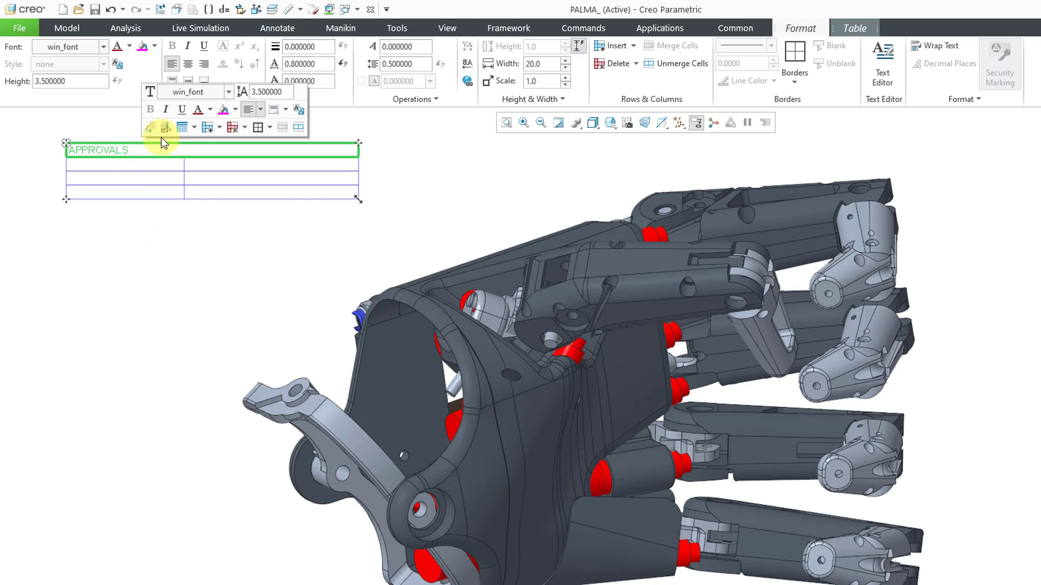
left_click(188, 63)
left_click(139, 249)
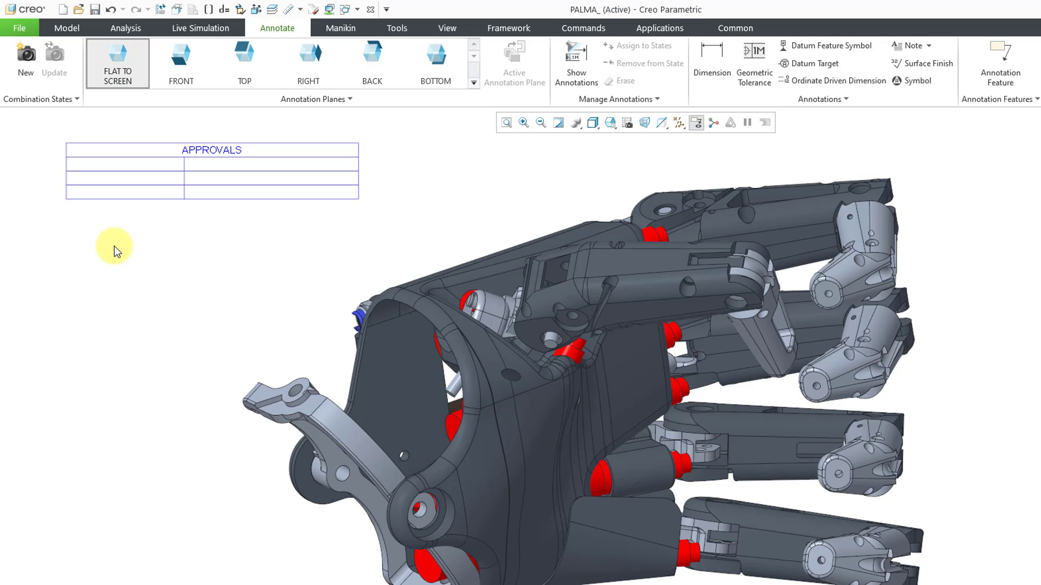
Drag the APPROVALS table slightly lower in the upper-left area, then deselect it
left_click(59, 139)
mouse_move(59, 139)
left_mouse_down()
mouse_move(62, 175)
mouse_move(109, 179)
mouse_move(77, 158)
left_mouse_up()
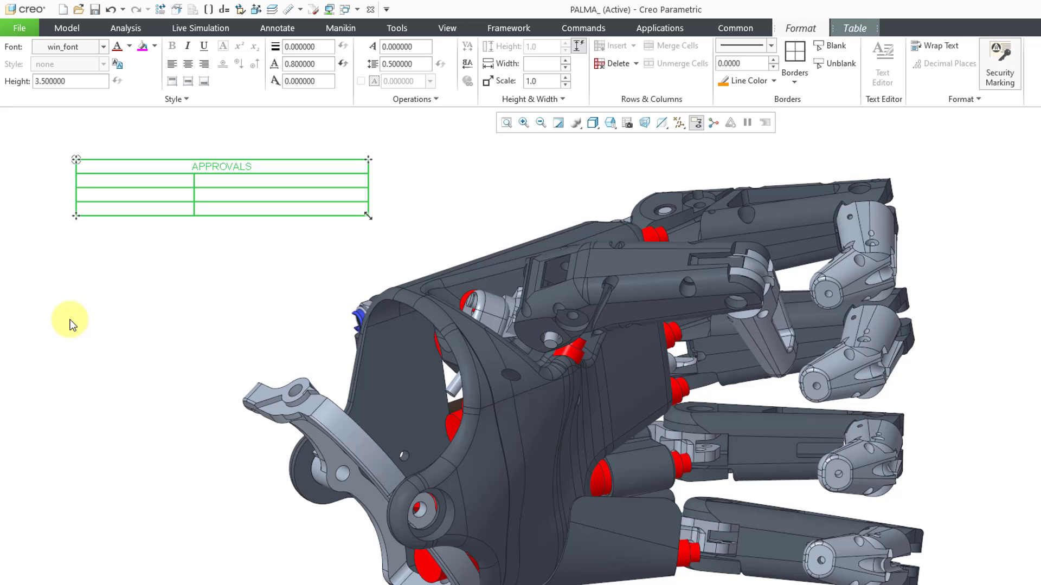
left_click_drag(76, 159, 70, 251)
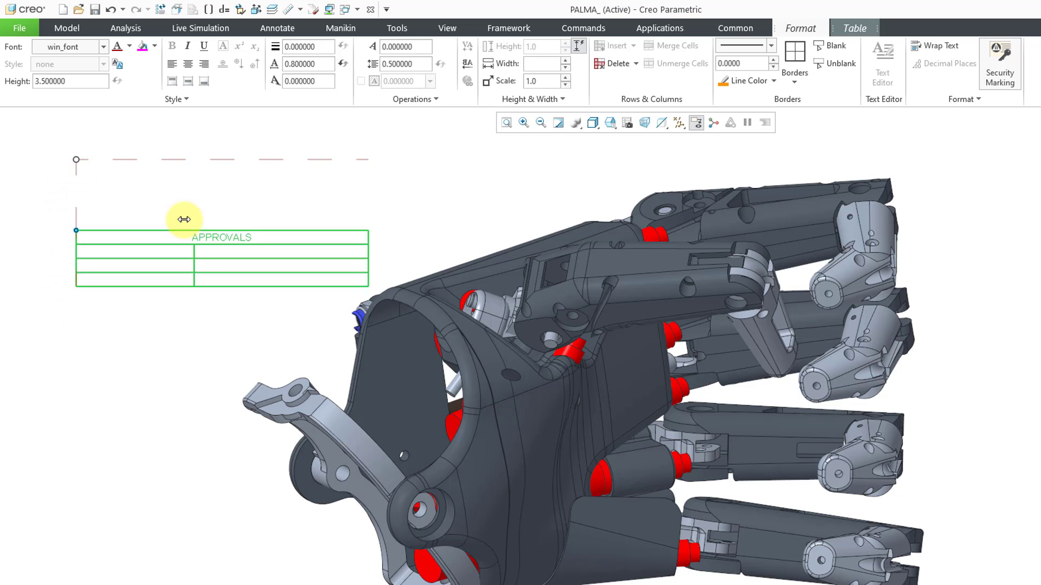
mouse_move(70, 251)
left_mouse_down()
mouse_move(88, 247)
mouse_move(102, 163)
mouse_move(203, 183)
mouse_move(58, 160)
left_mouse_up()
left_click(99, 279)
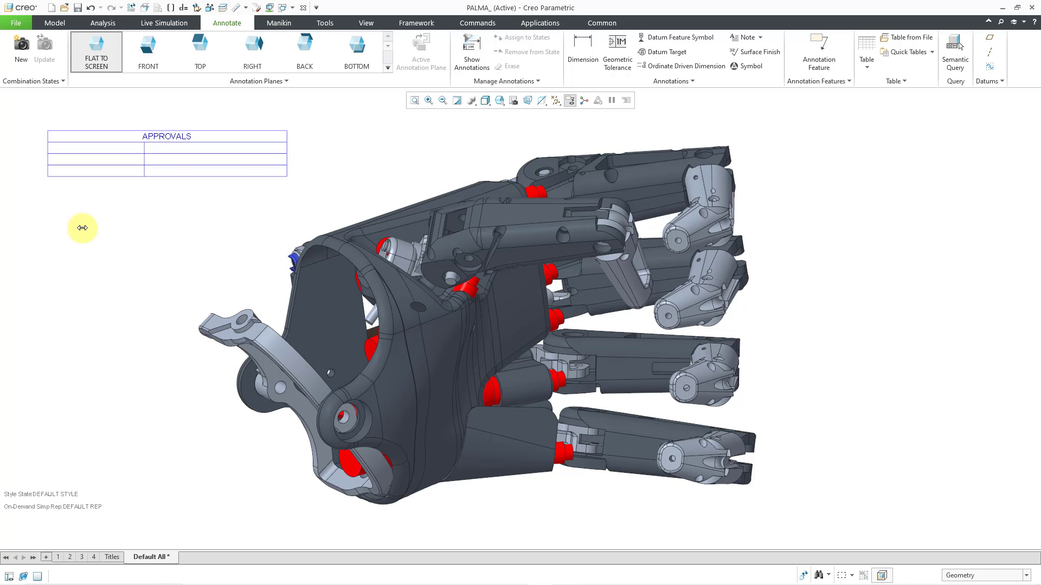
Insert a 4-column, 5-row table at the top right and select it
left_click(864, 63)
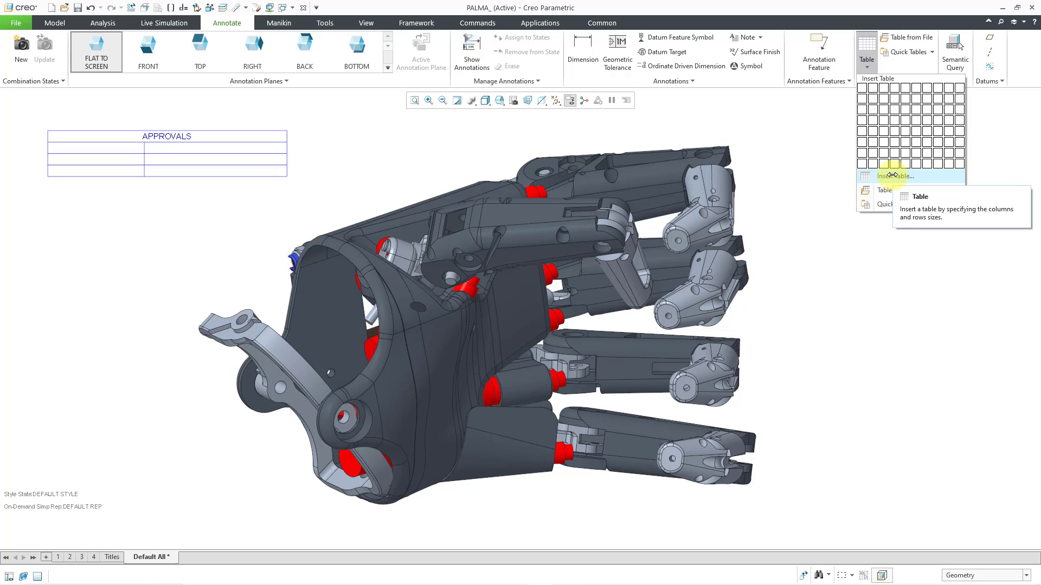
left_click(892, 175)
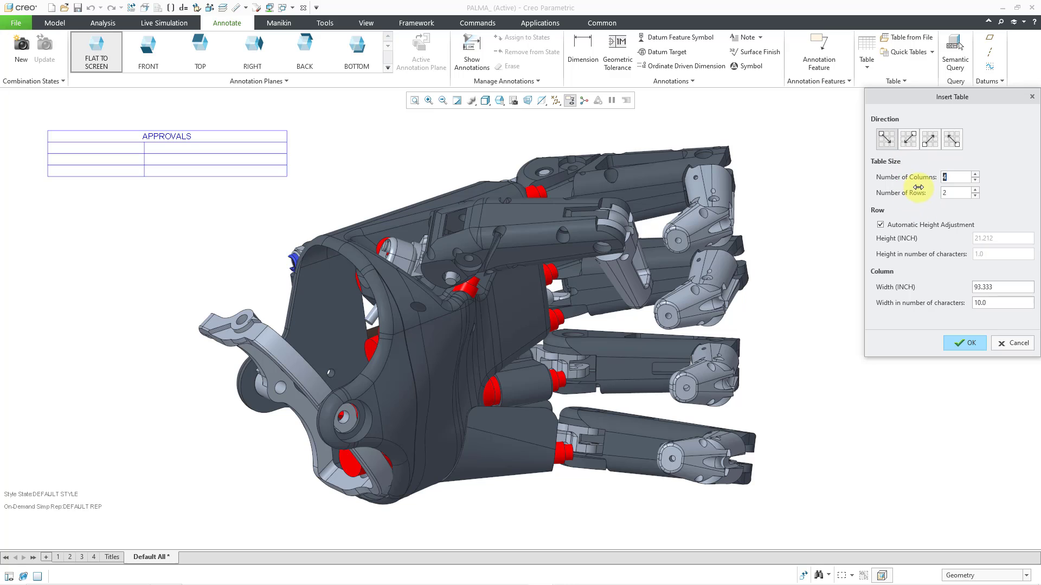
left_click(975, 189)
left_click(976, 189)
left_click(962, 341)
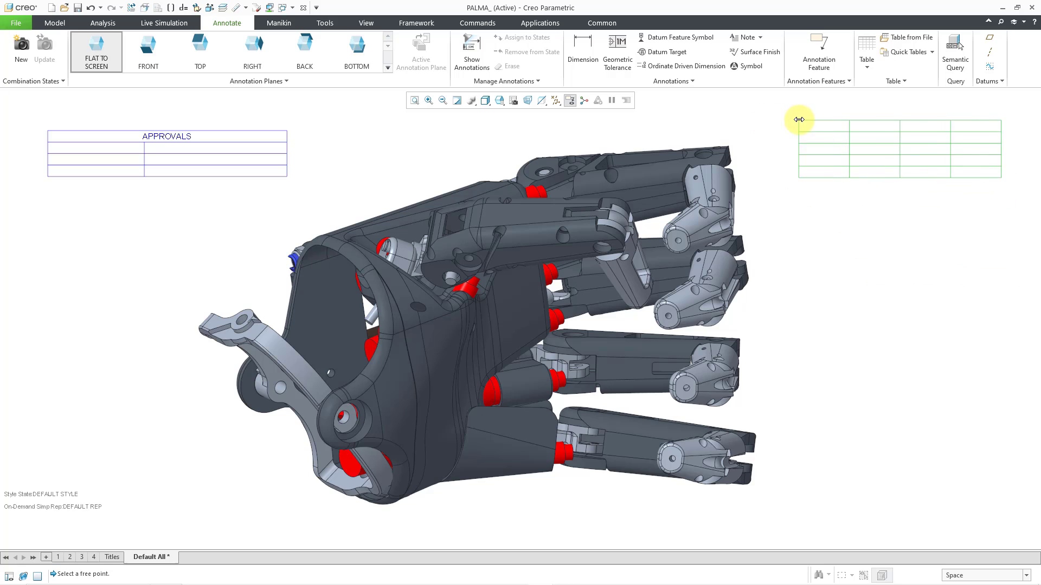
left_click(802, 126)
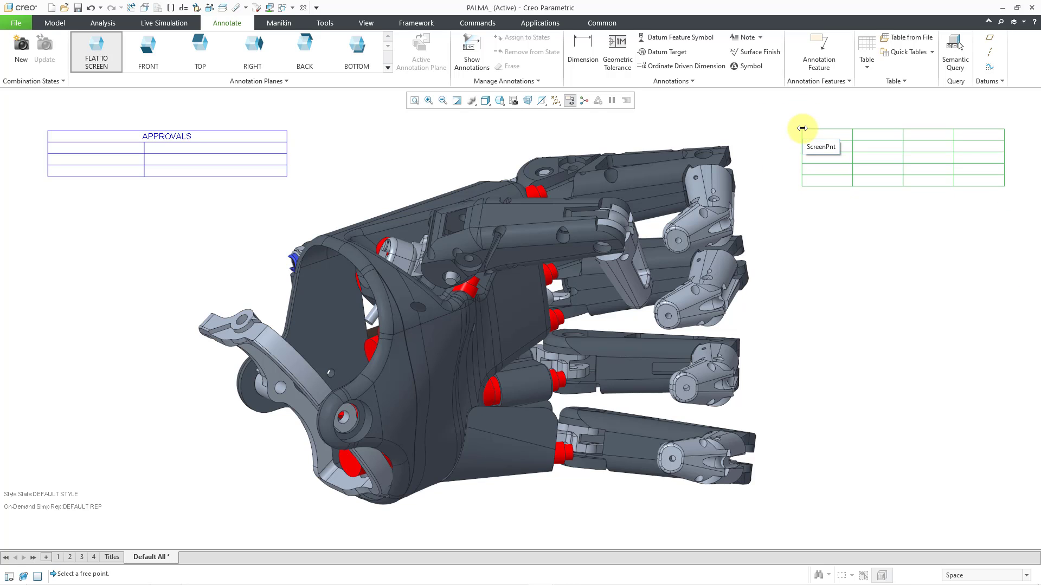
left_click(830, 257)
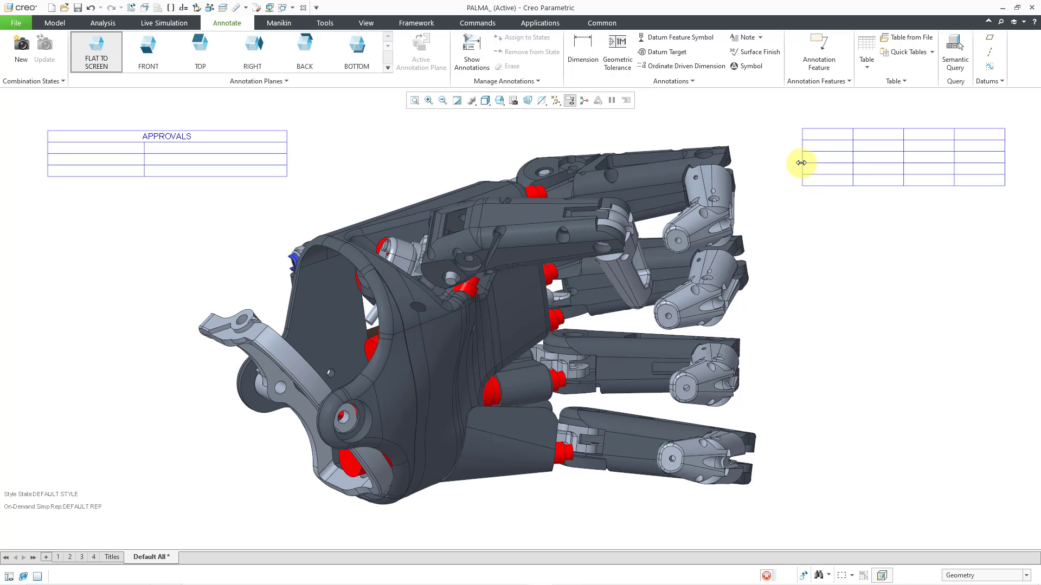
left_click(797, 124)
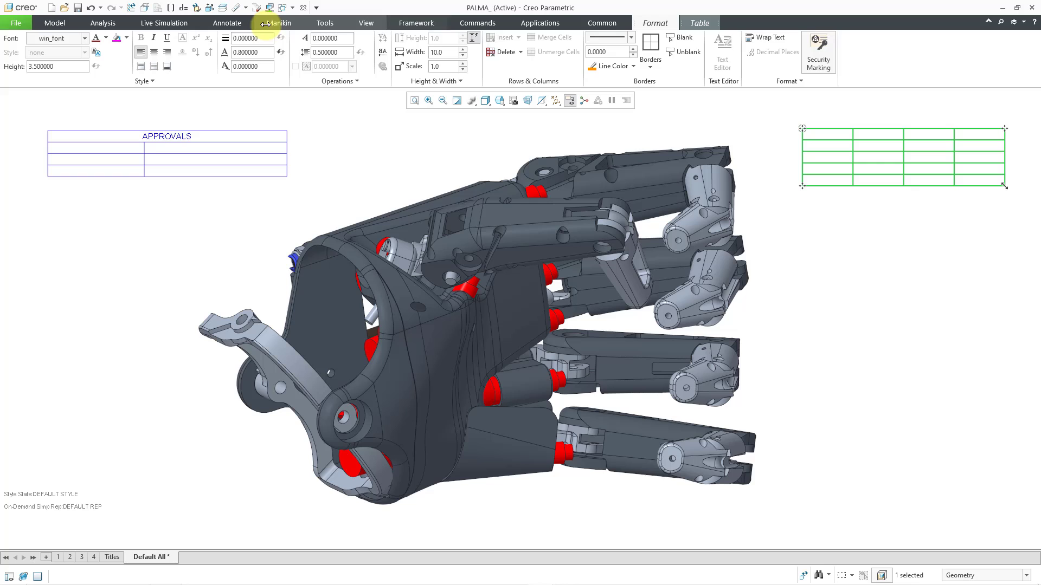
Assign the new table to the TITLES combination state and activate Titles
left_click(228, 22)
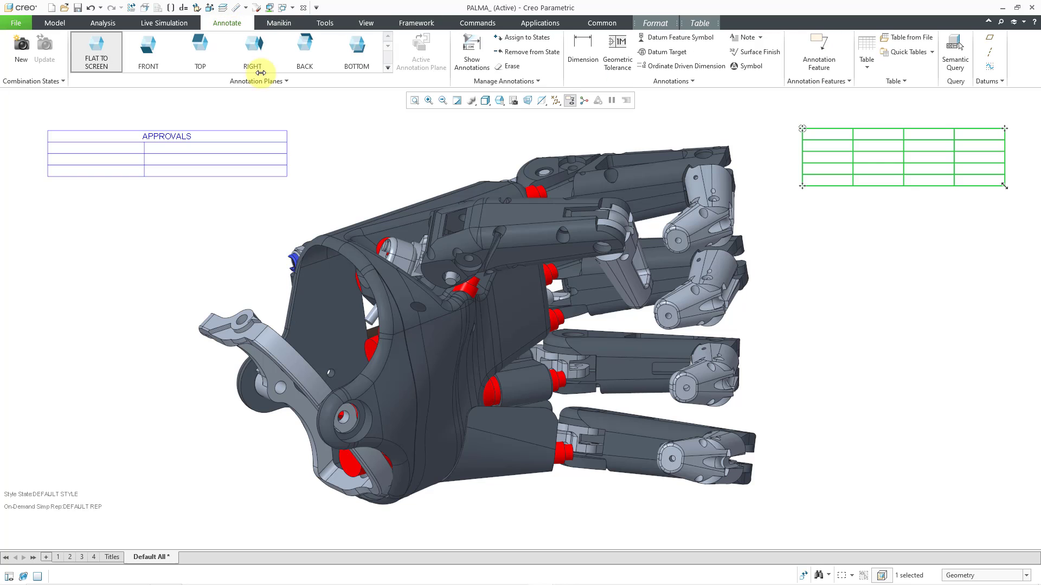
left_click(512, 38)
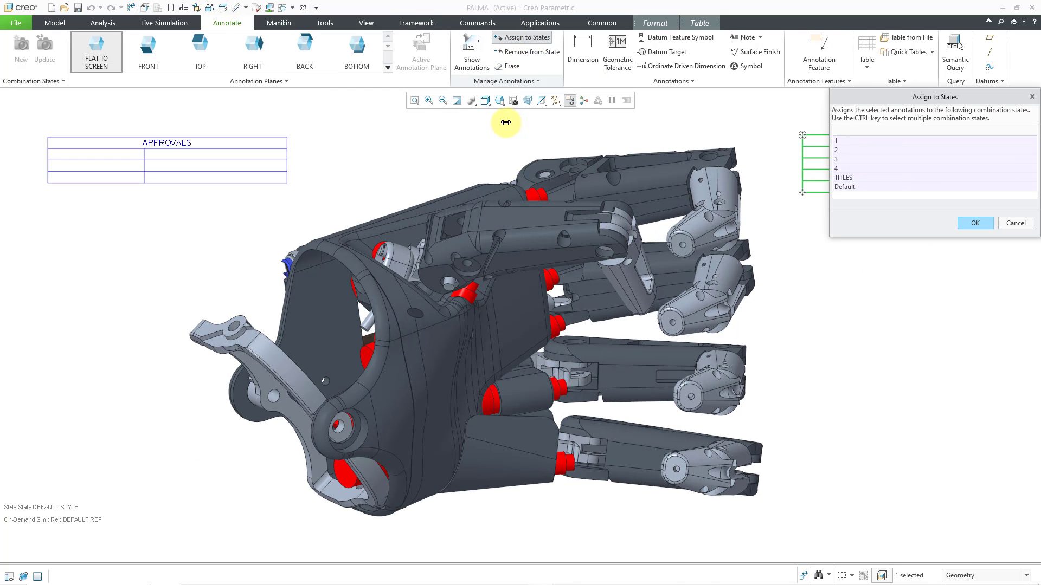
left_click(843, 177)
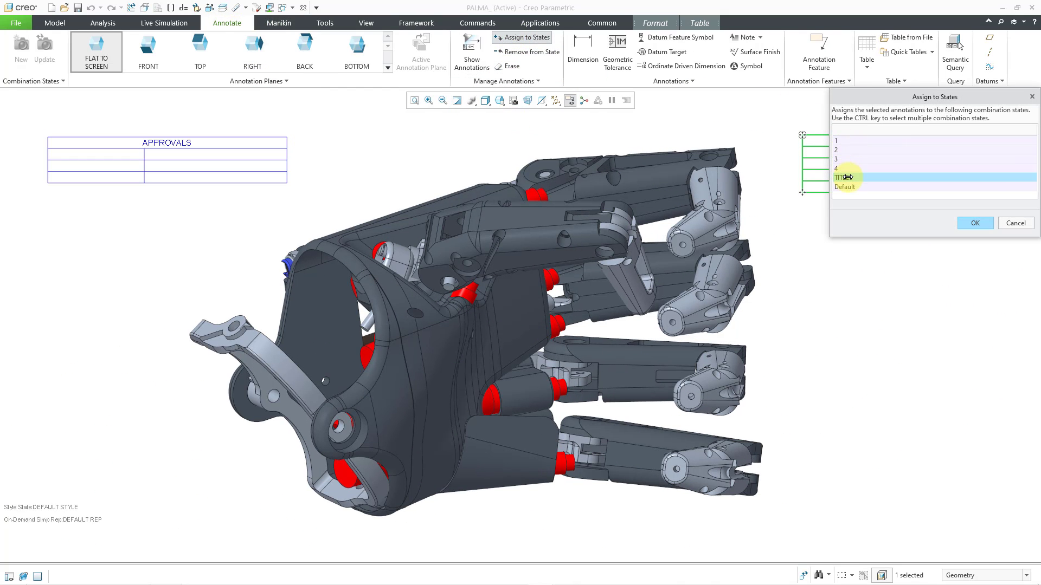
left_click(973, 222)
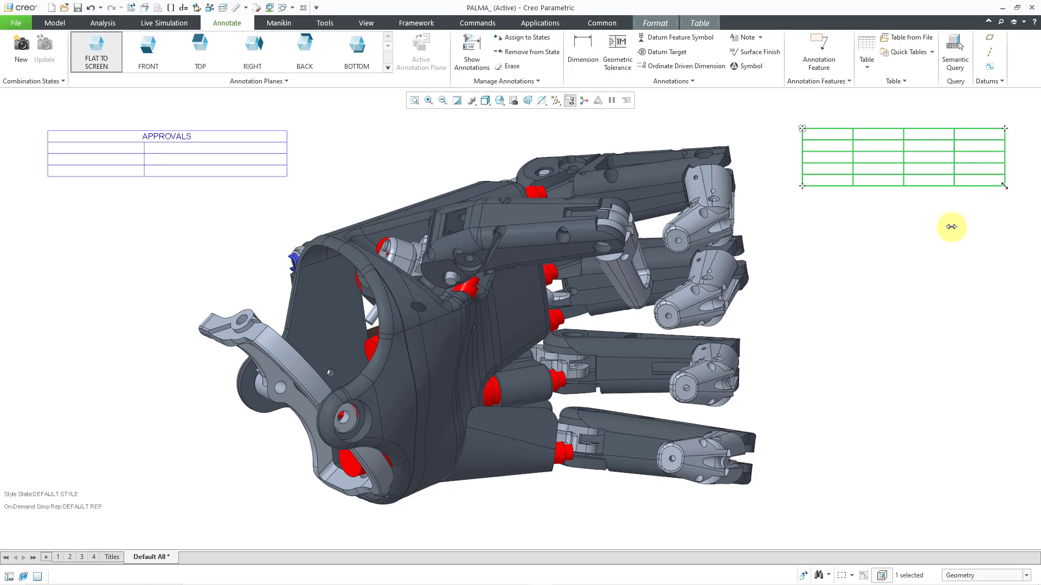
left_click(529, 51)
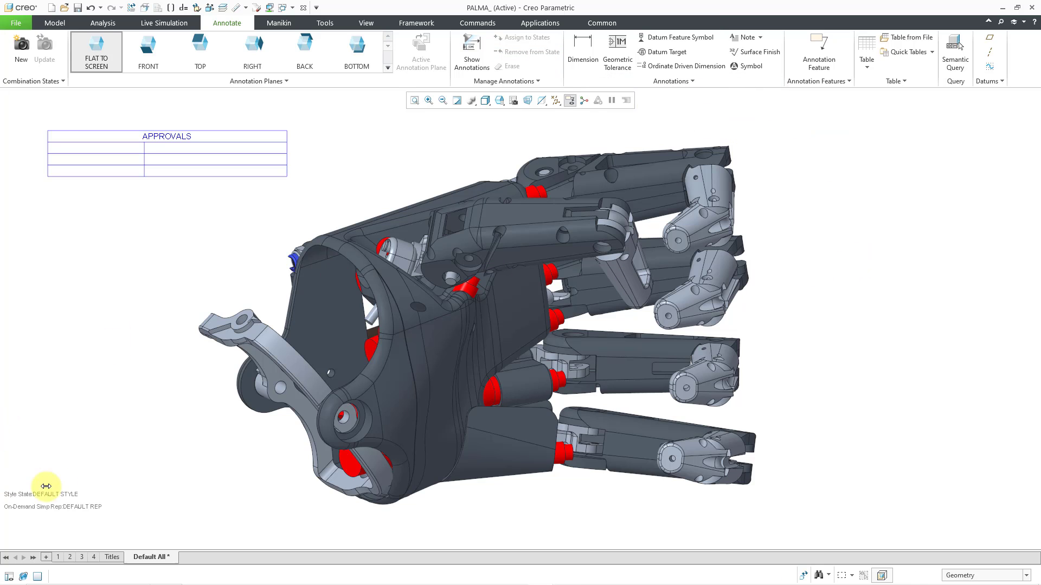
left_click(110, 556)
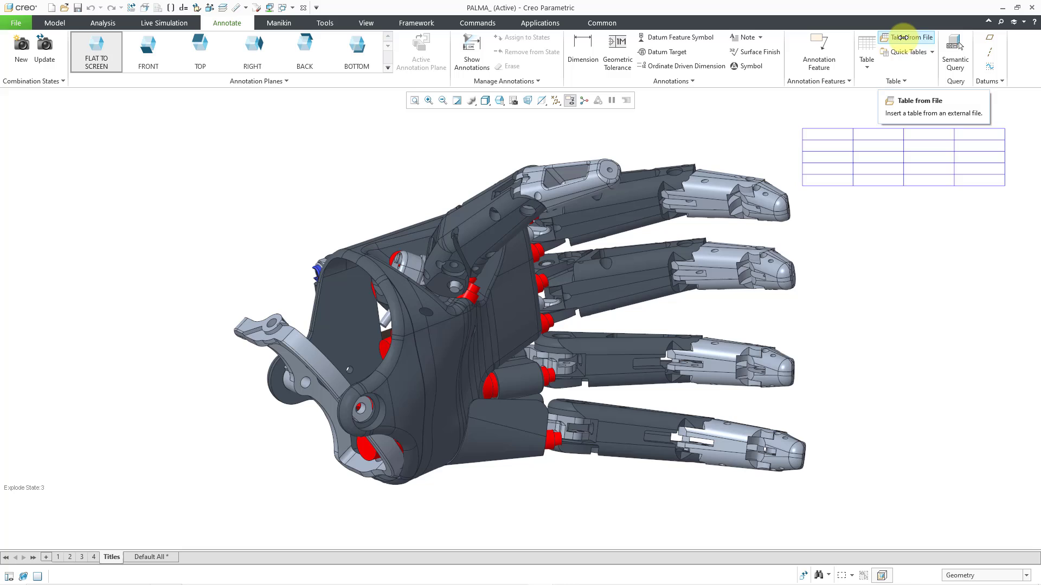
Start a Table from File insertion to bring up the User Tables browser
left_click(866, 65)
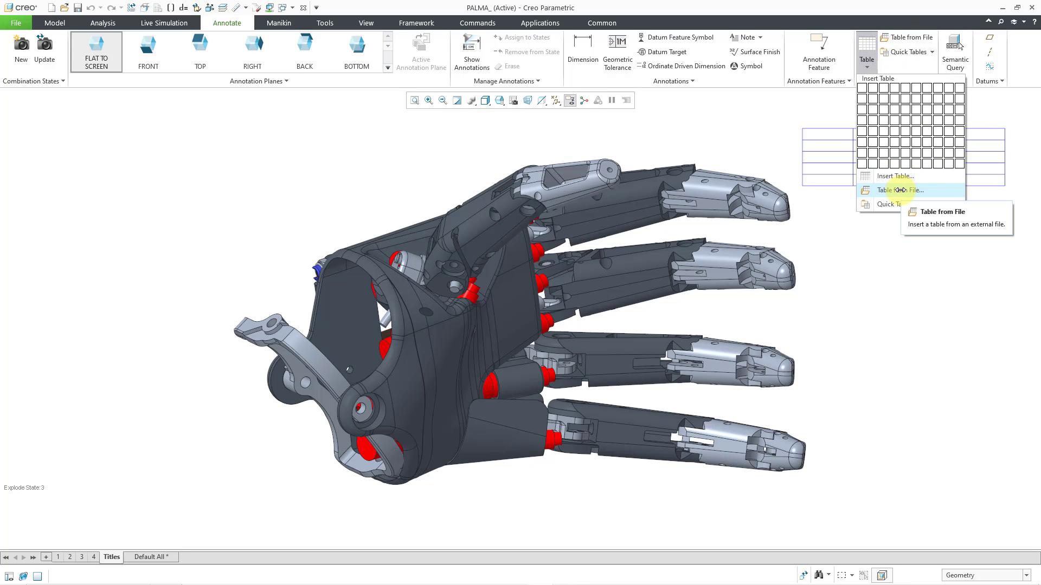
left_click(900, 37)
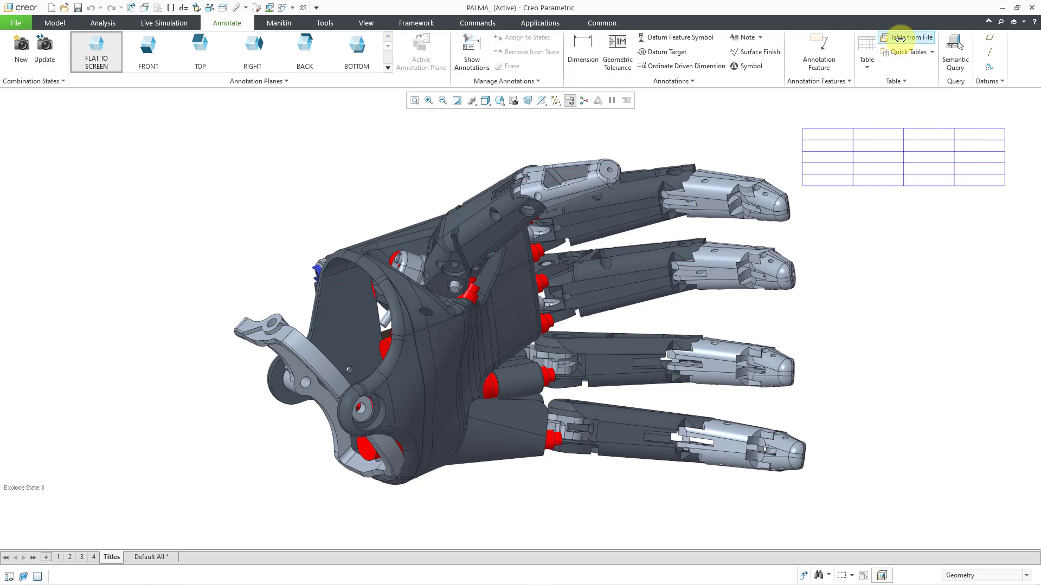
left_click(901, 38)
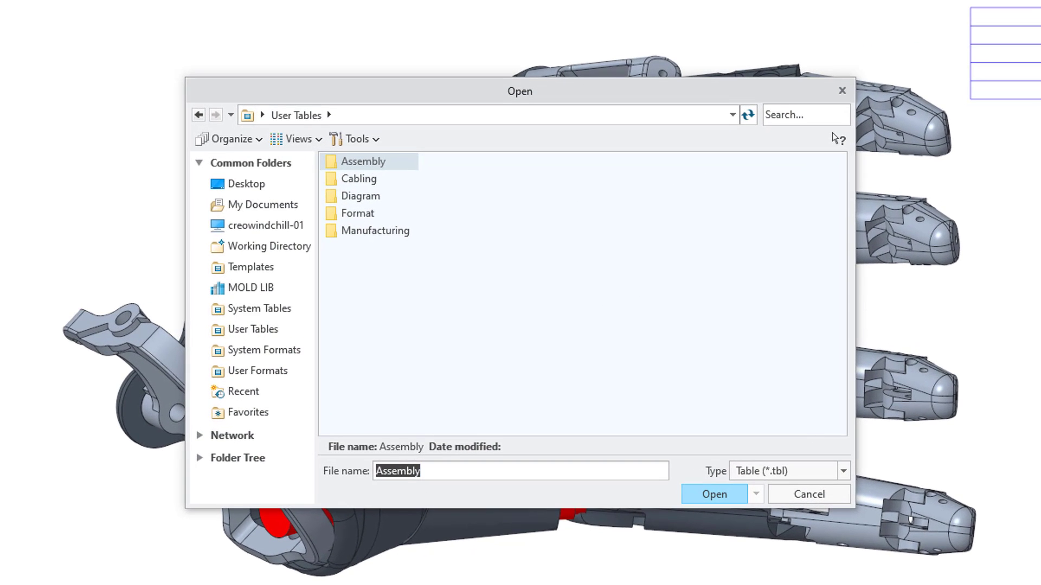
Load revisions.tbl from the working directory's Tables folder in native table format
left_click(841, 468)
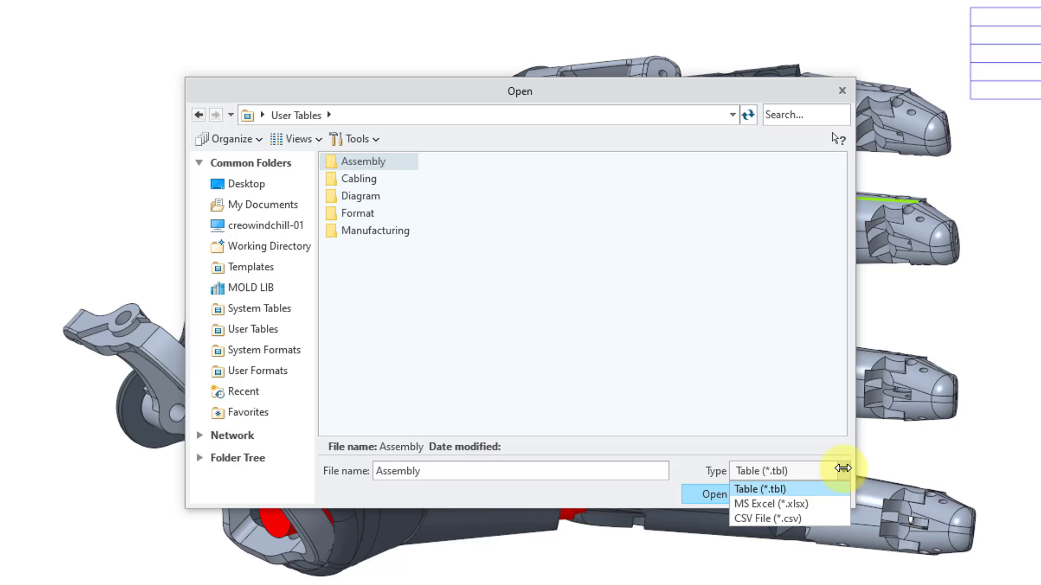
left_click(843, 469)
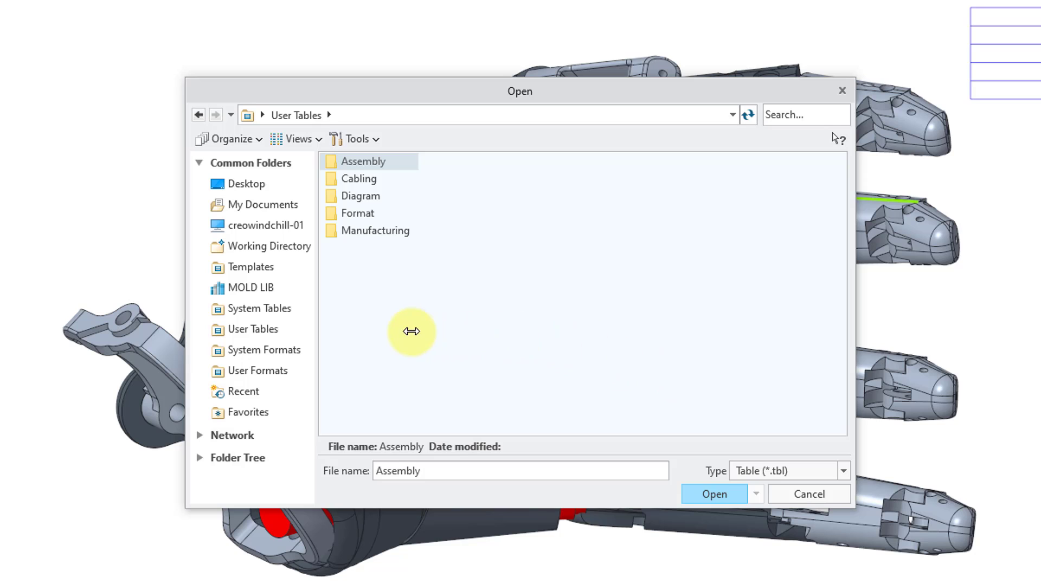
left_click(268, 246)
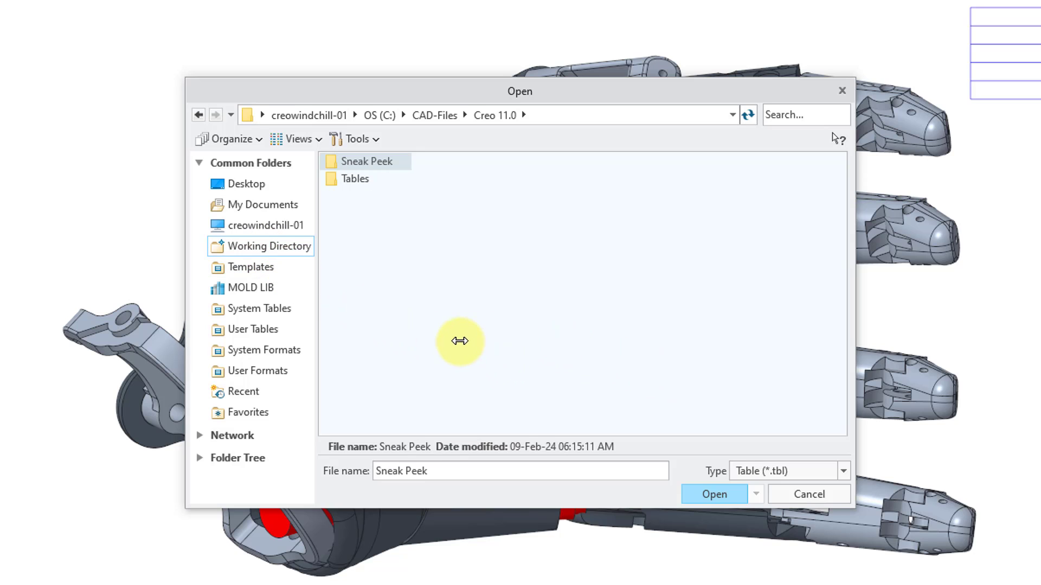
double_click(358, 180)
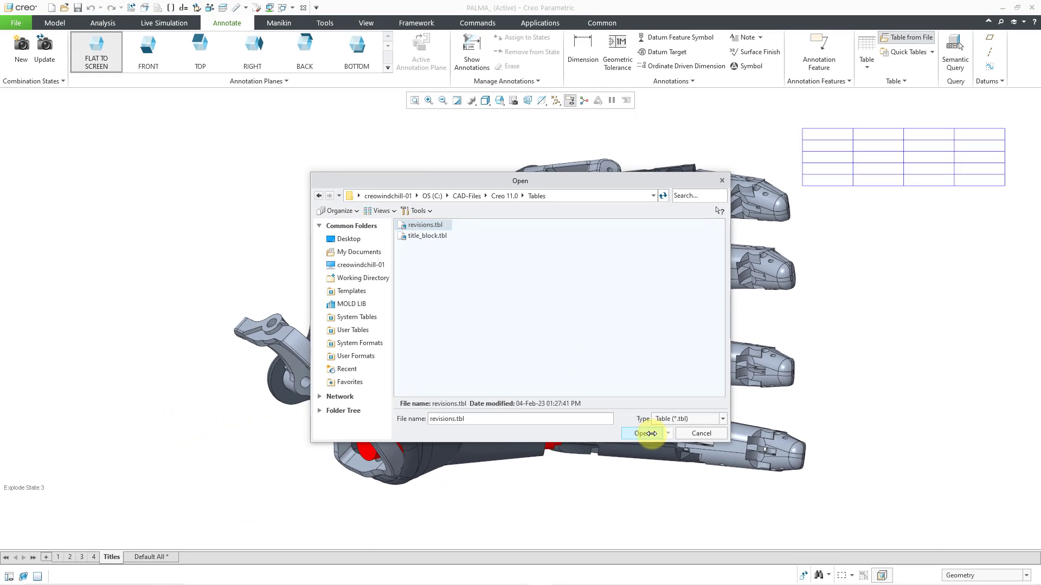
left_click(644, 433)
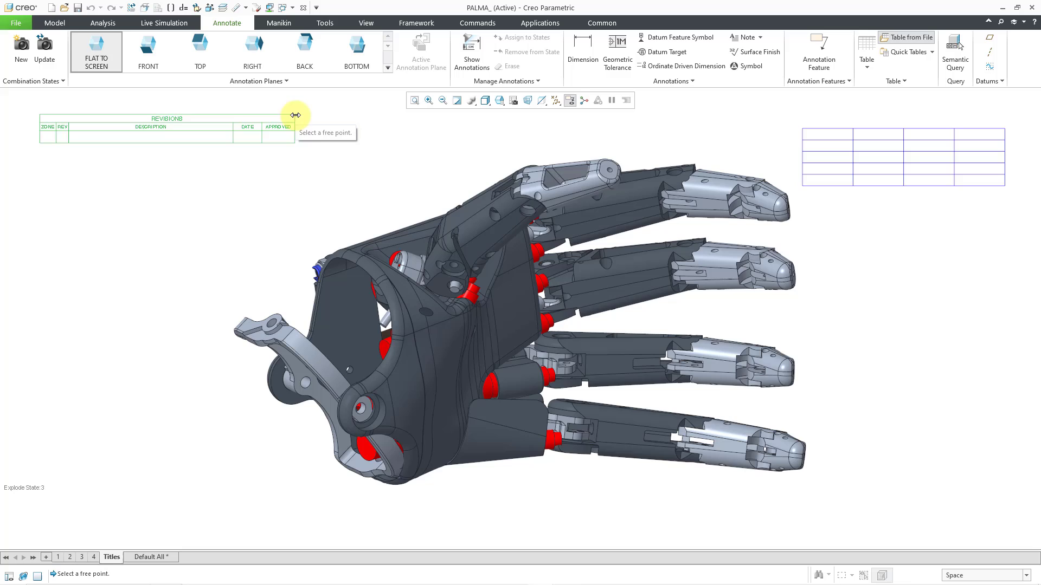
Place the REVISIONS table at top left, shift it right, and stretch it taller
left_click(298, 119)
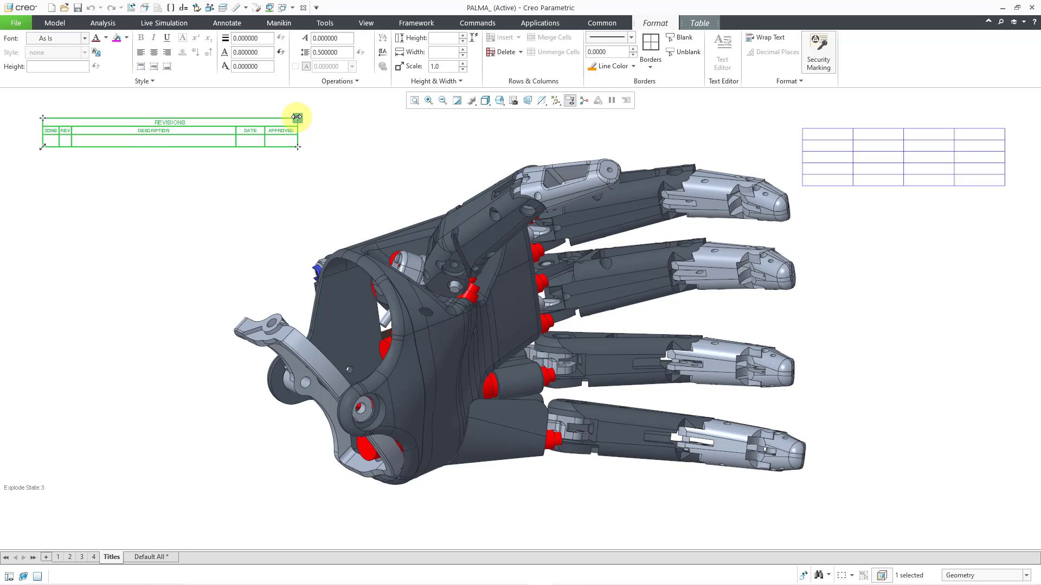
left_click_drag(298, 118, 391, 119)
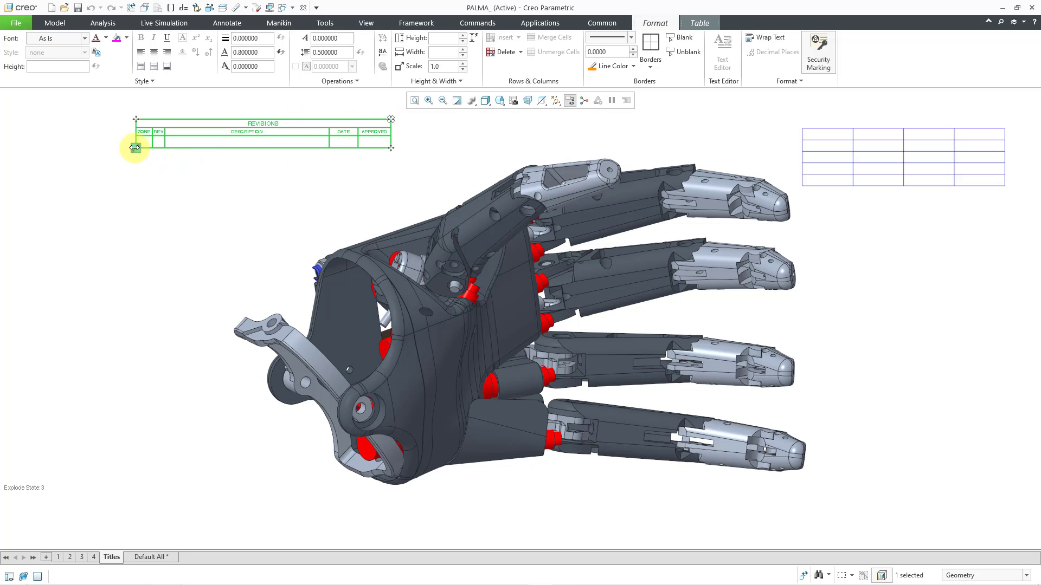
left_click_drag(135, 148, 44, 226)
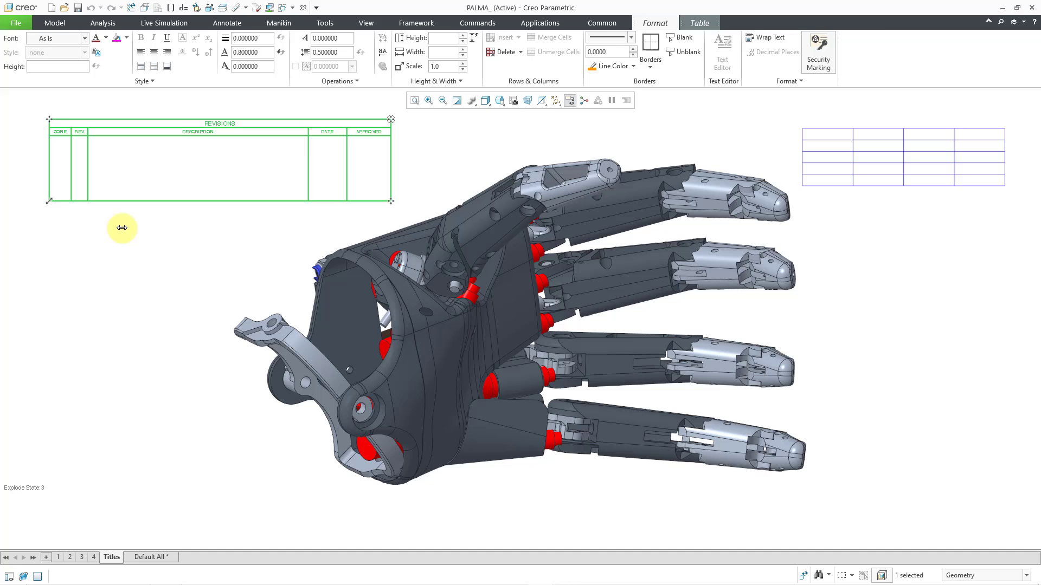
left_click(99, 237)
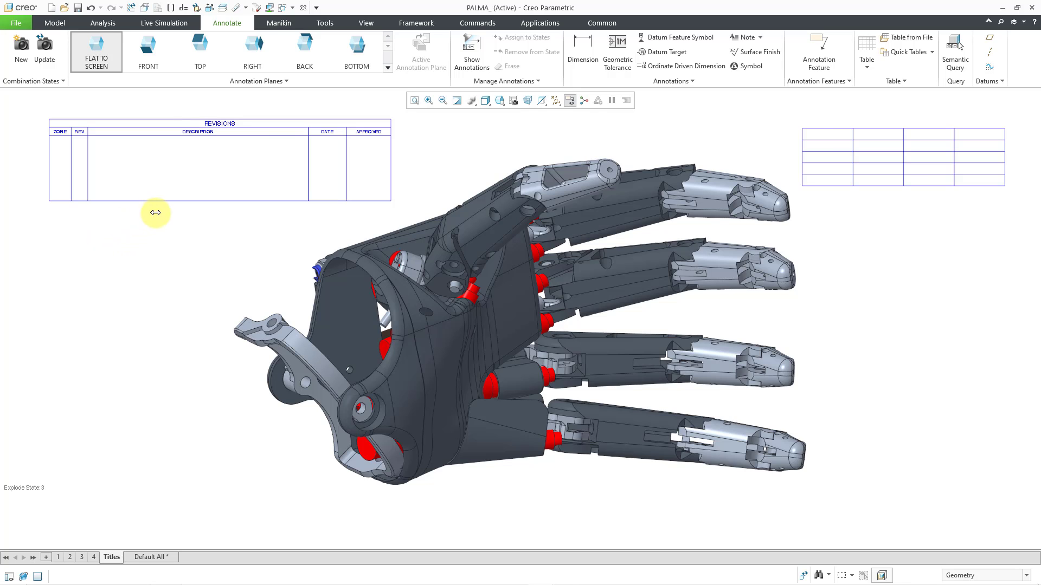
Switch to the VCR assembly and add a combination state with annotations parallel to FRONT
left_click(291, 7)
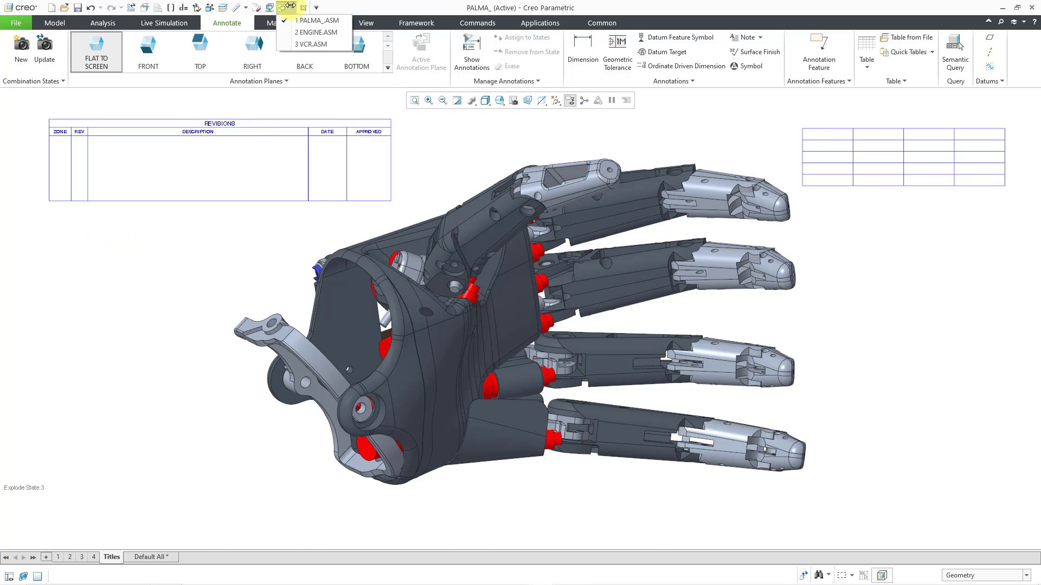
left_click(313, 42)
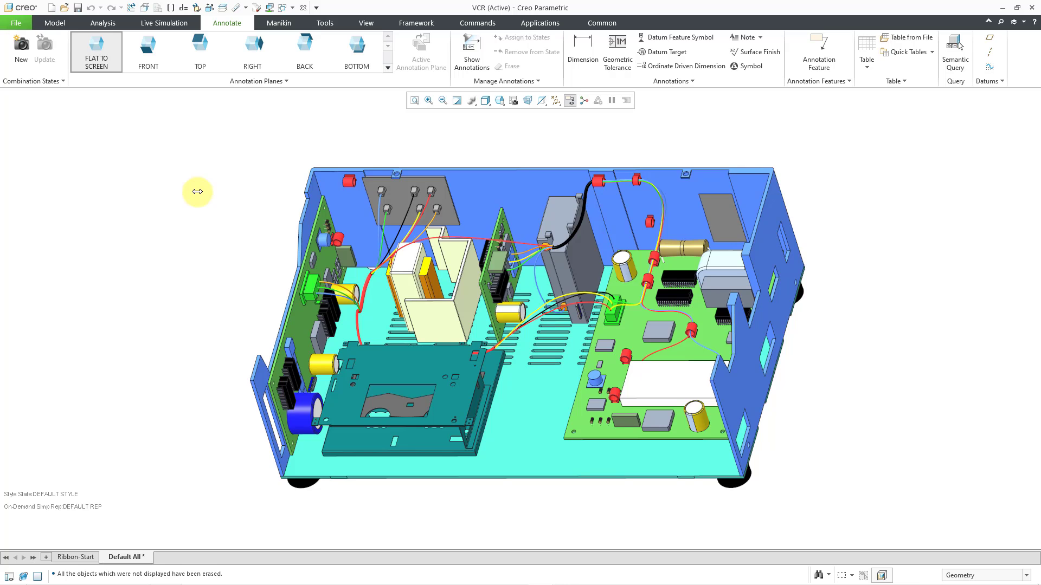
left_click(23, 55)
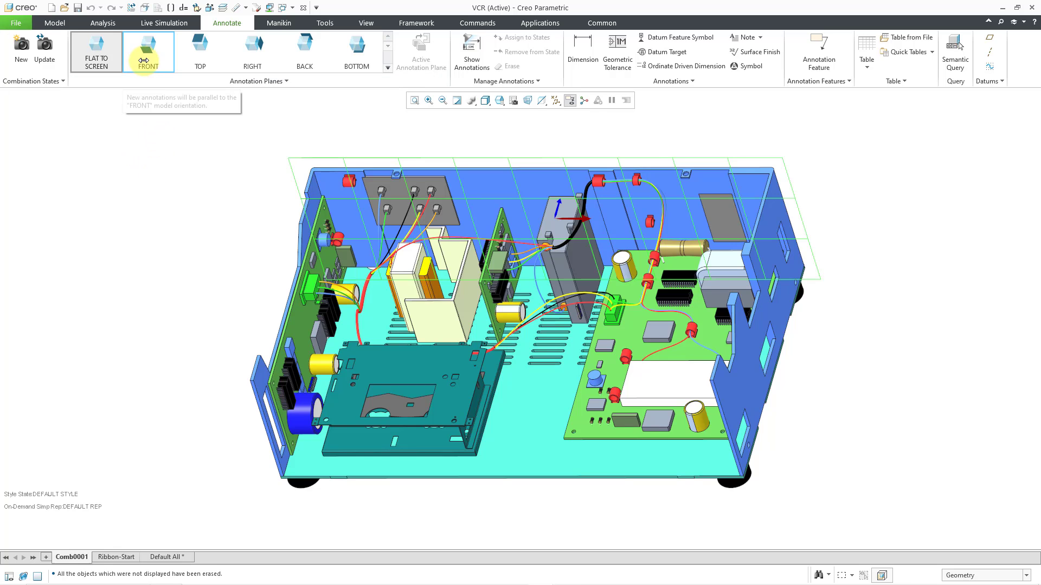
mouse_move(148, 53)
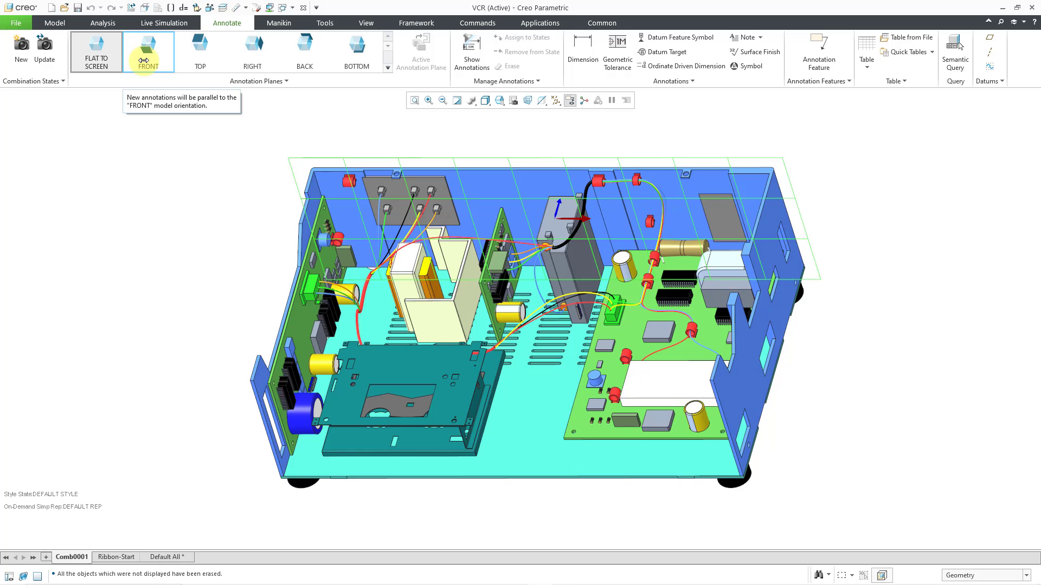
left_click(143, 60)
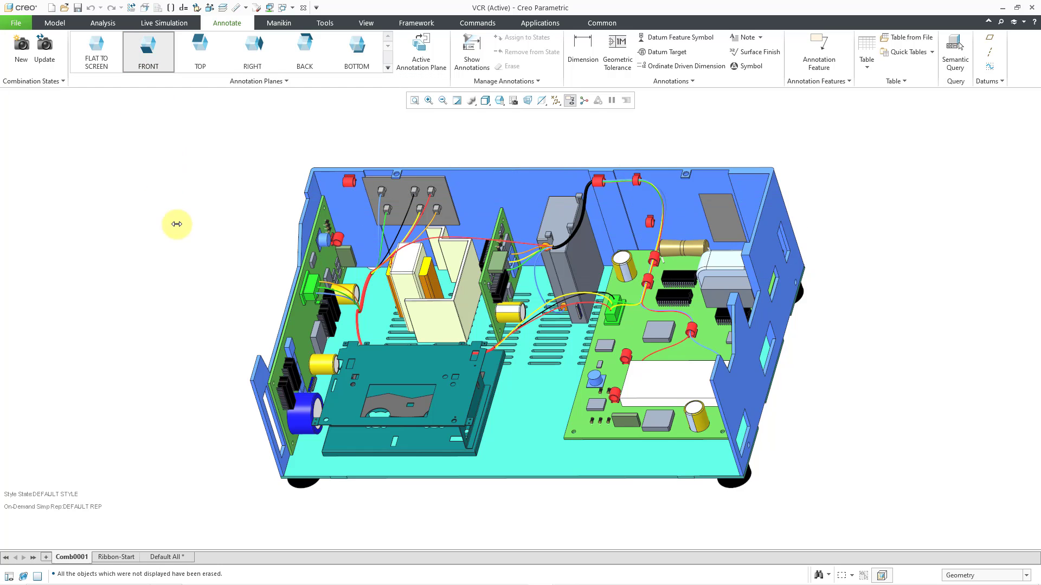
scroll(564, 474, "down", 3)
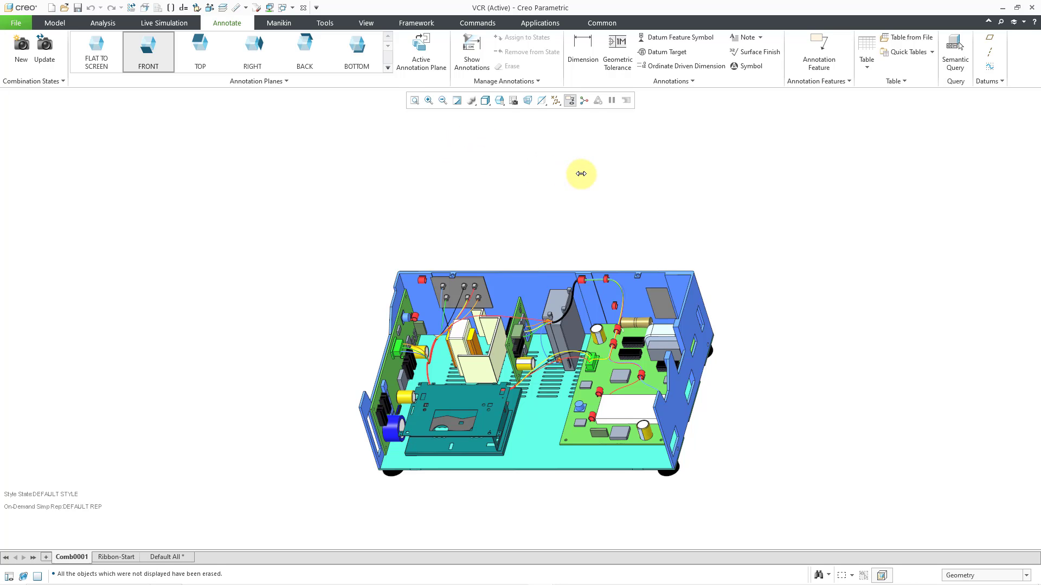
Load AWG table.csv from the working directory's Tables folder as a CSV table
left_click(899, 37)
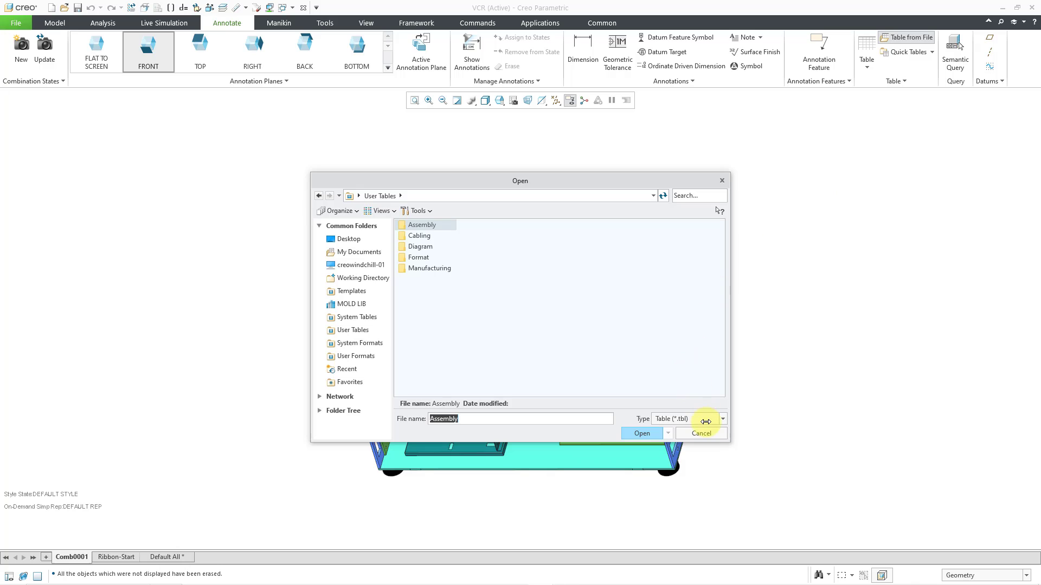
left_click(720, 419)
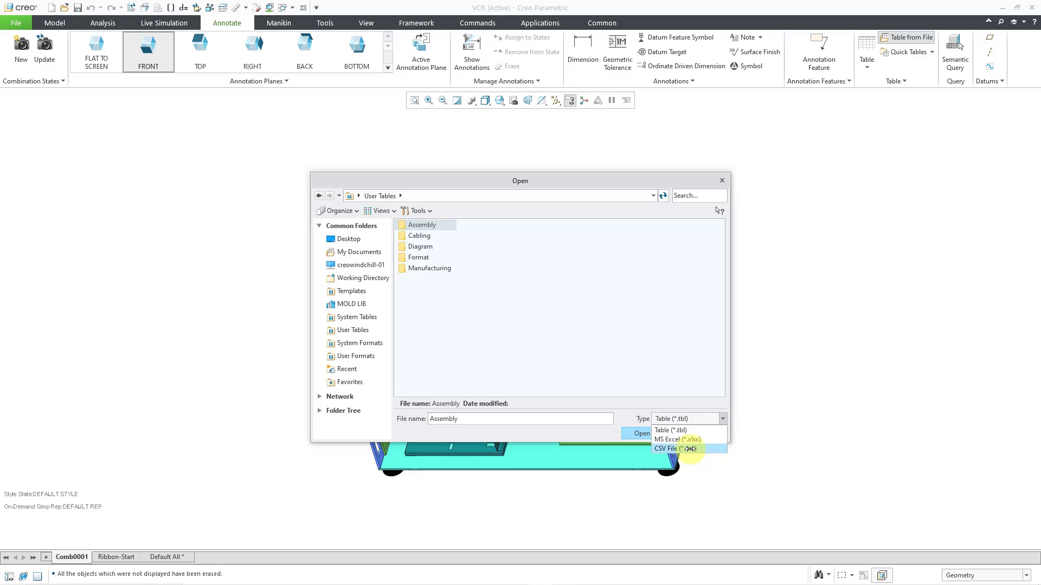
left_click(690, 449)
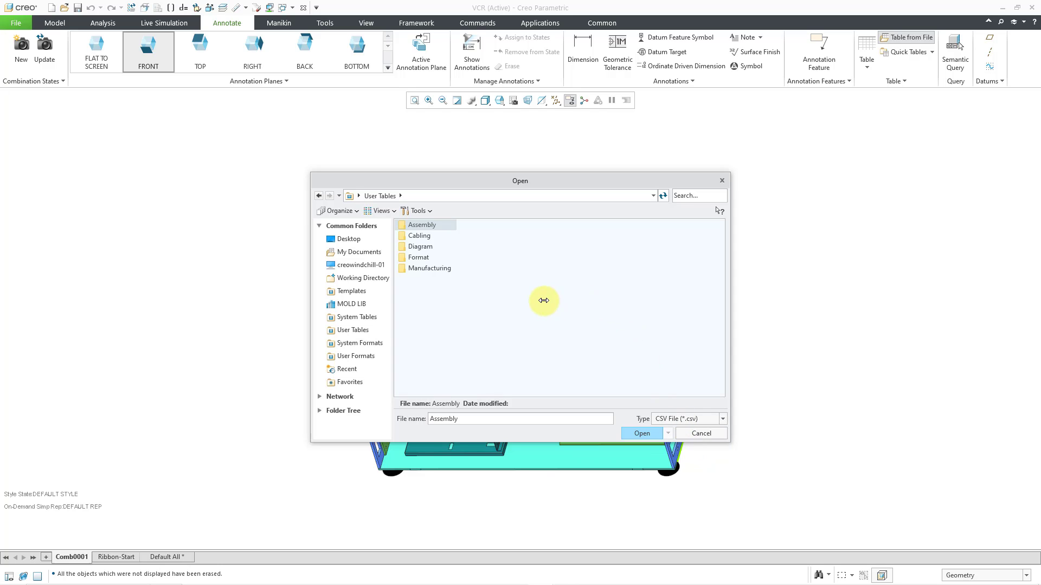
left_click(362, 278)
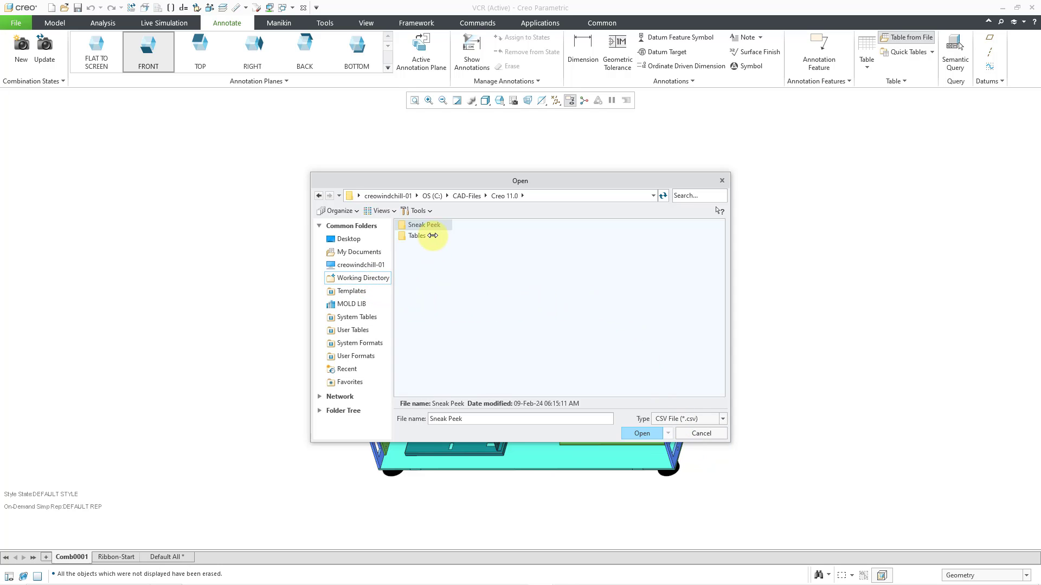
double_click(432, 235)
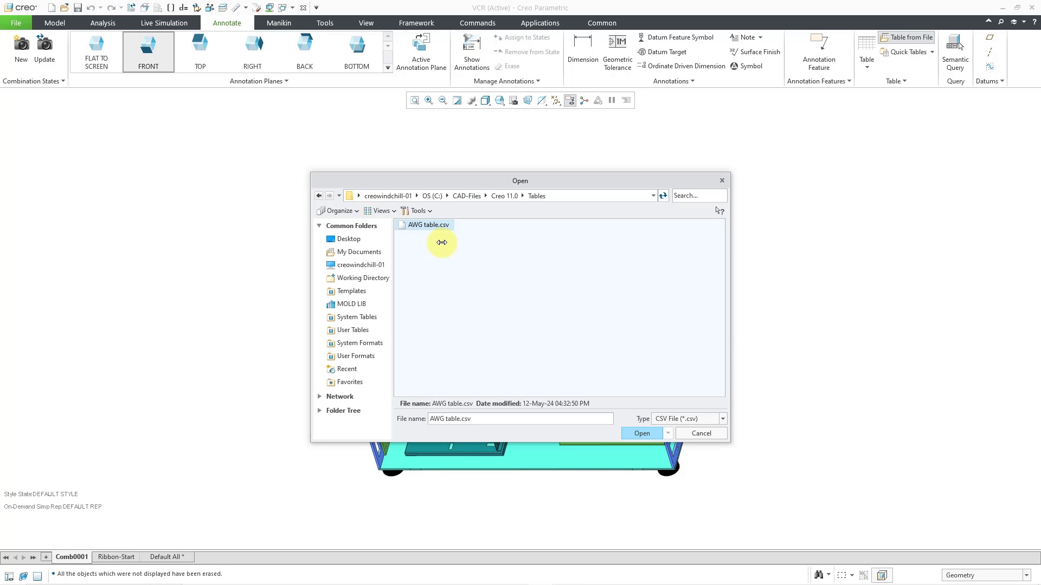
left_click(642, 433)
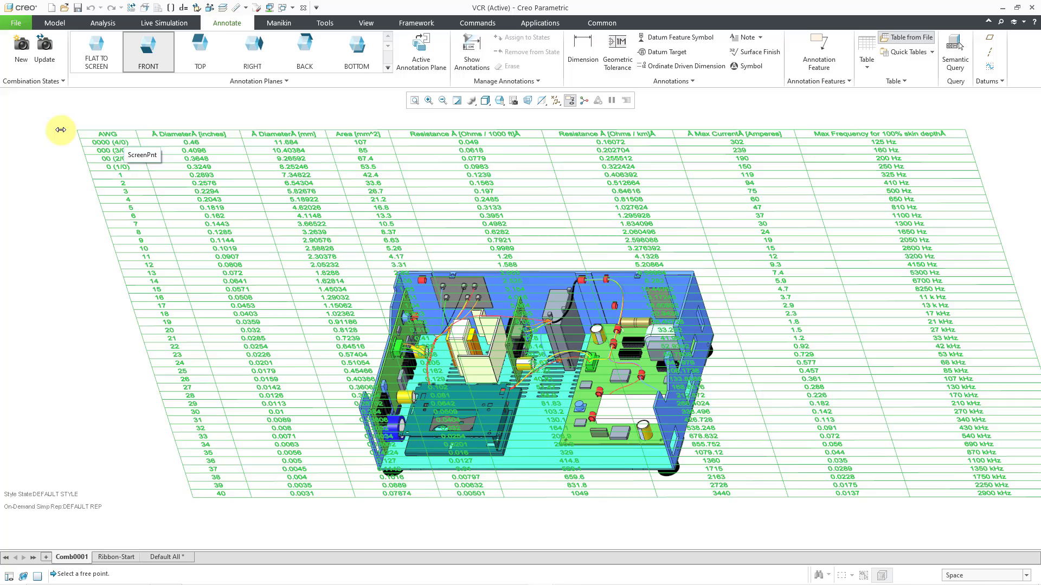
Place the AWG table at the upper left, set its scale to 0.8, and deselect it
left_click(29, 128)
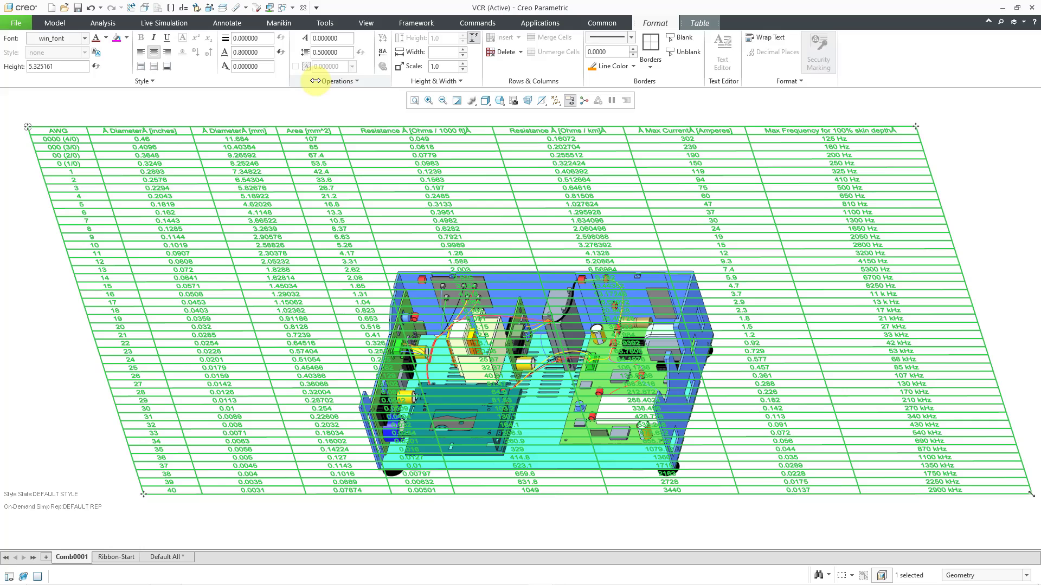
double_click(435, 66)
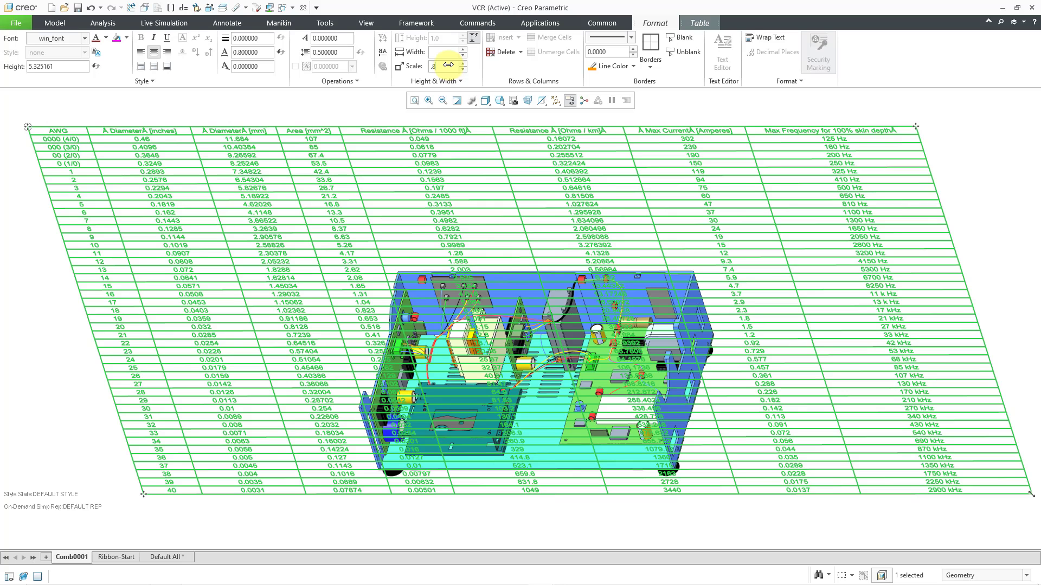
type("0.8")
key("Return")
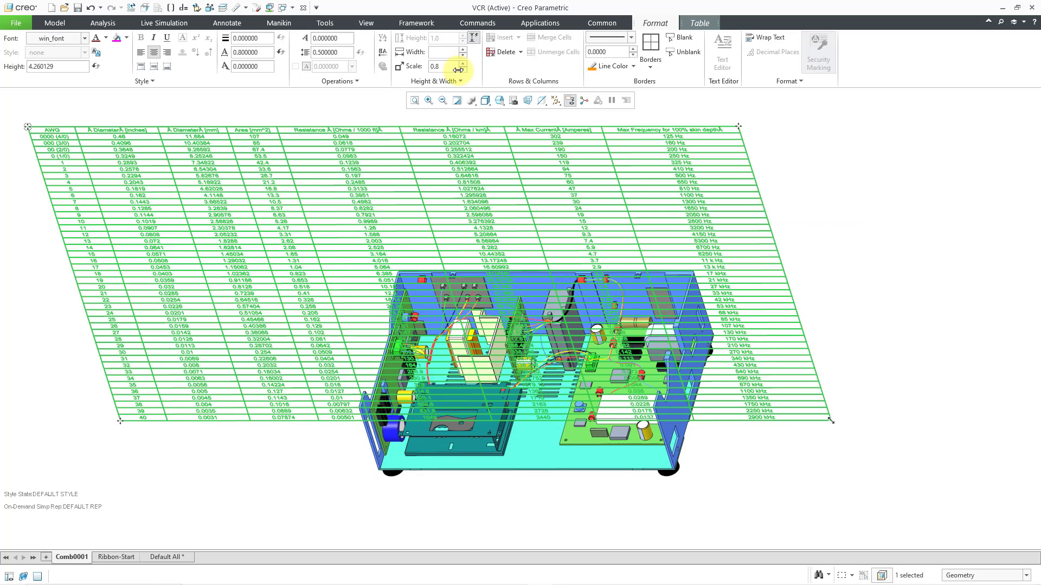
scroll(545, 484, "down", 2)
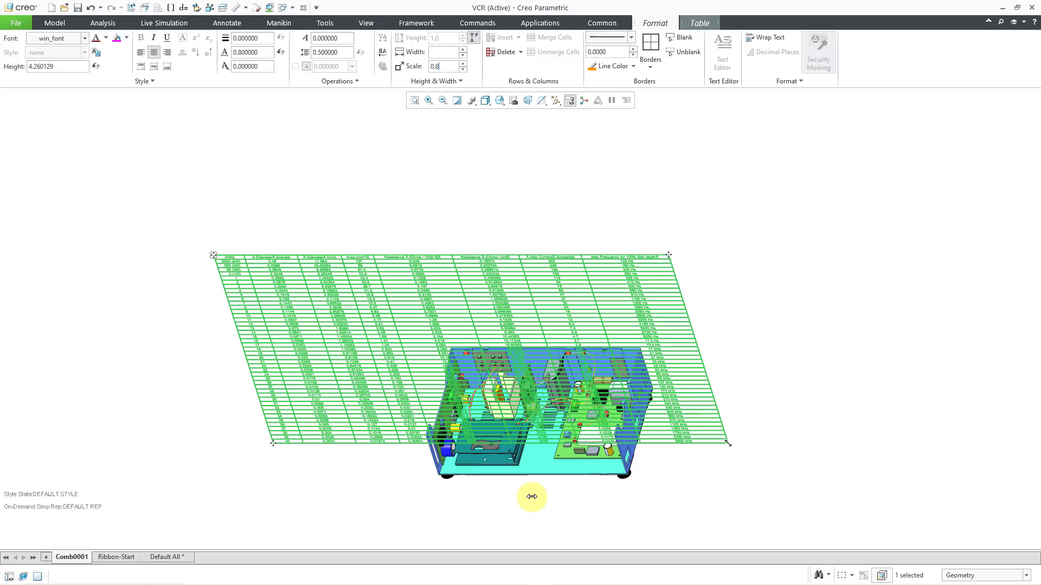
left_click(530, 502)
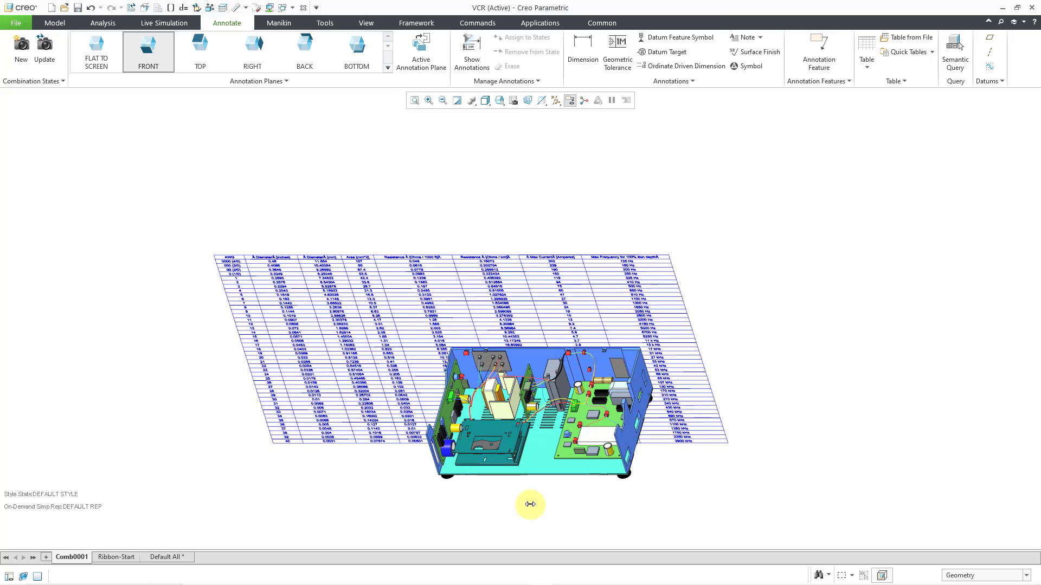
Drag the AWG table up and right so it stands above the VCR model
mouse_move(514, 485)
middle_mouse_down()
mouse_move(539, 475)
mouse_move(529, 478)
middle_mouse_up()
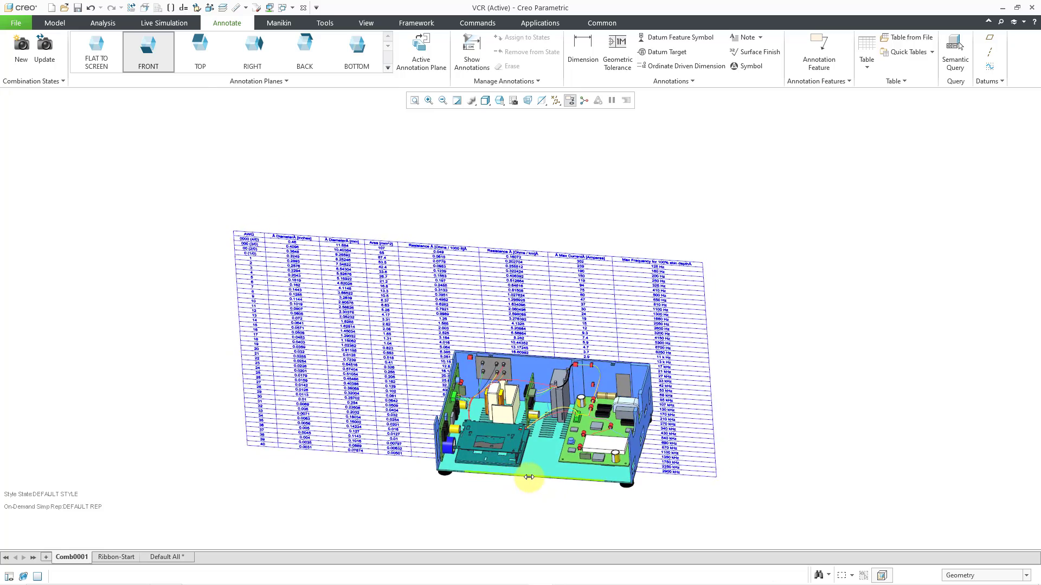
scroll(529, 477, "down", 3)
scroll(528, 477, "up", 2)
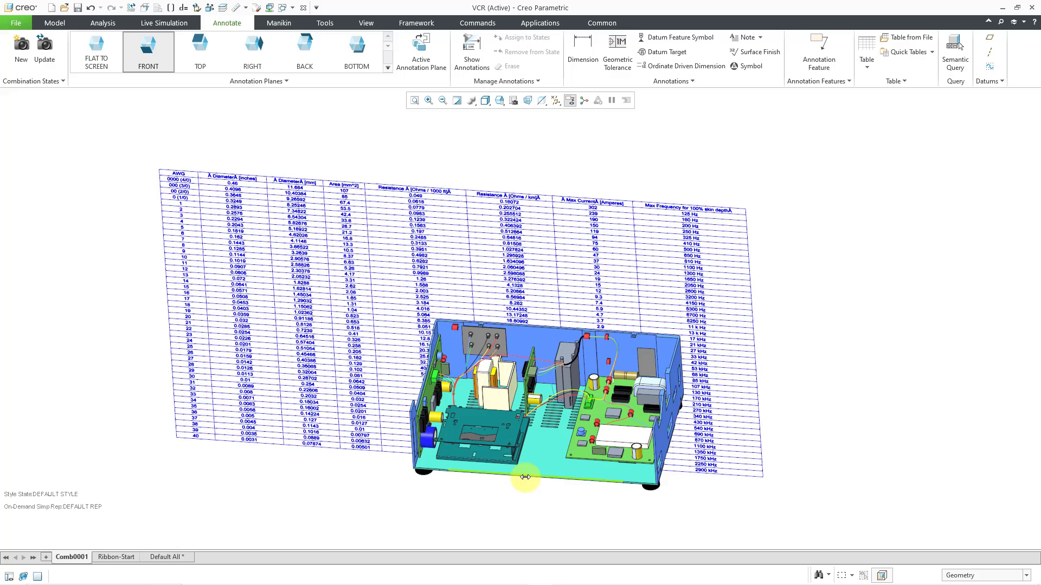
middle_click_drag(525, 477, 517, 477)
left_click(228, 226)
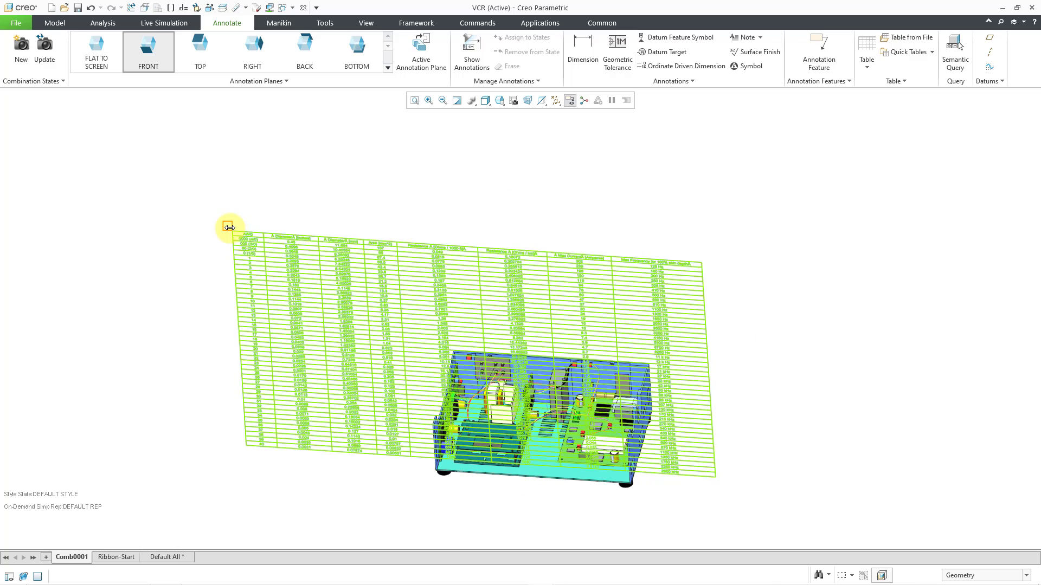
left_click(228, 227)
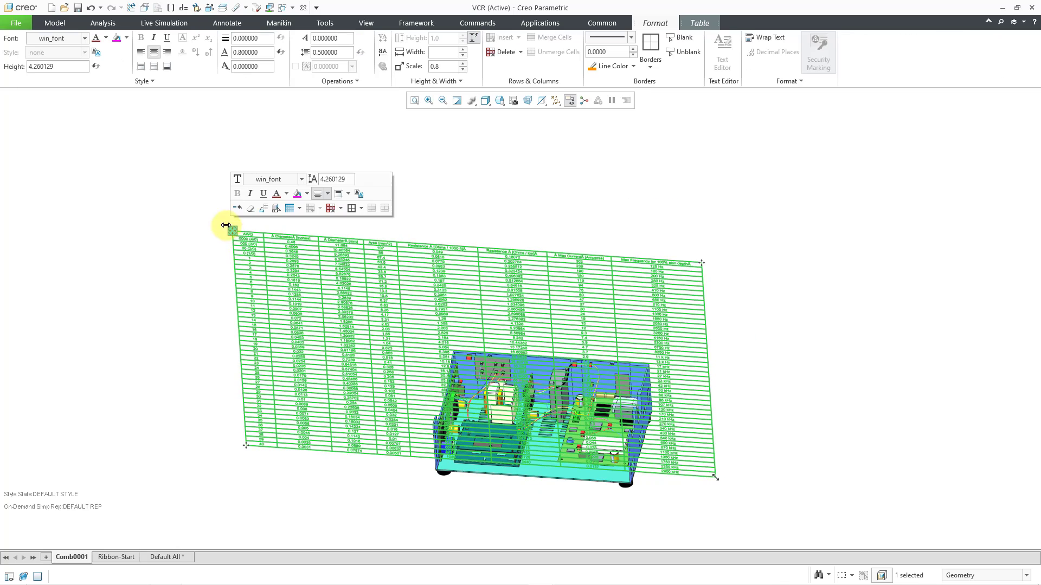
middle_click_drag(228, 227, 219, 120)
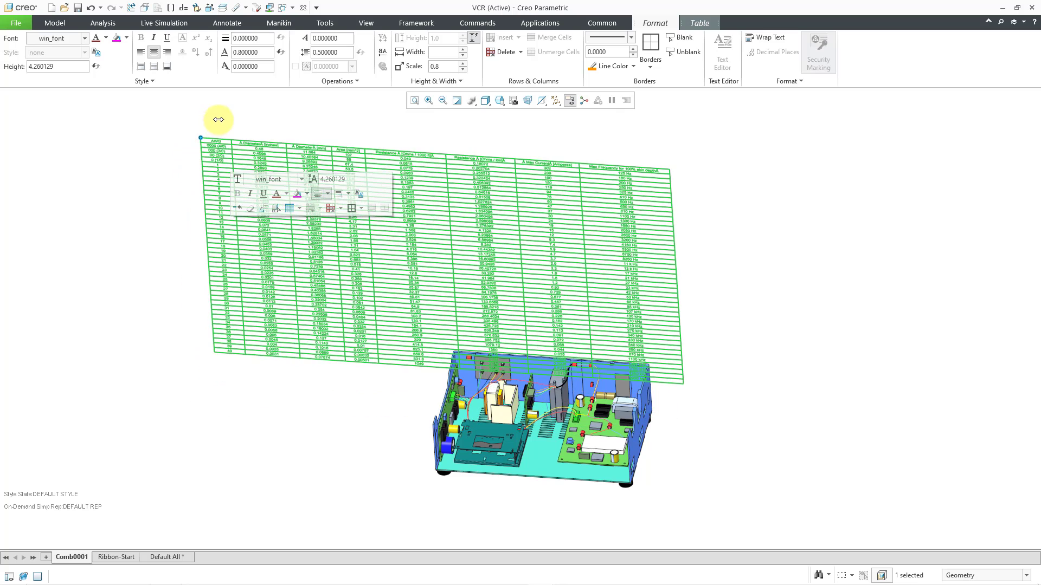
left_click_drag(219, 119, 301, 116)
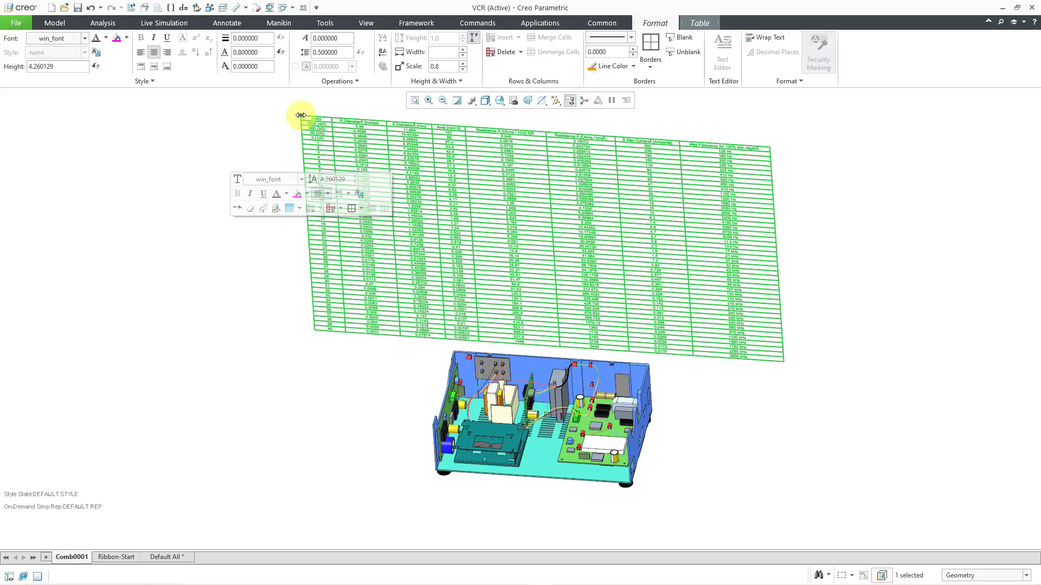
left_click(254, 415)
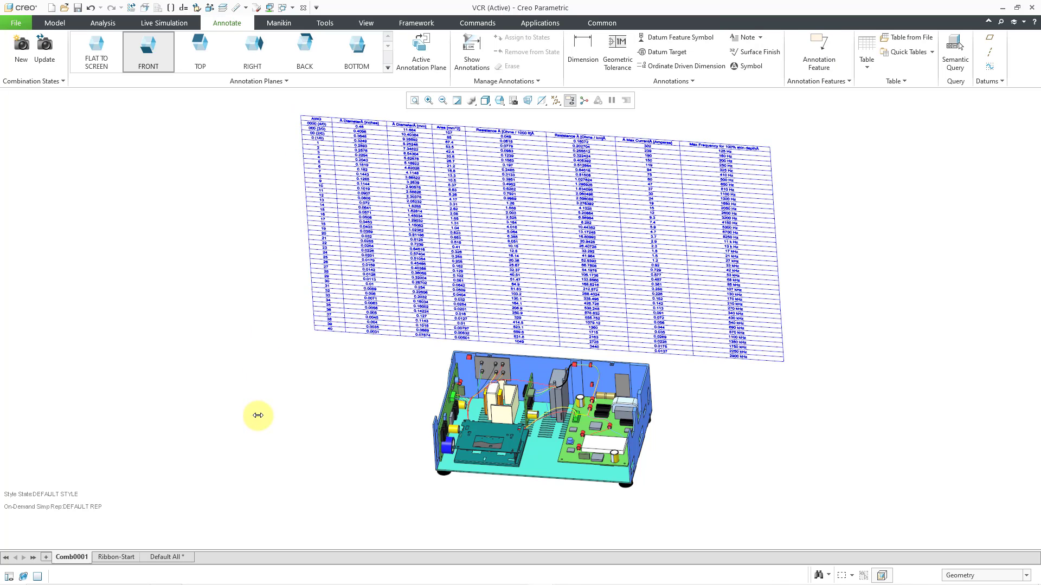
middle_click_drag(316, 413, 286, 481)
scroll(302, 434, "up", 2)
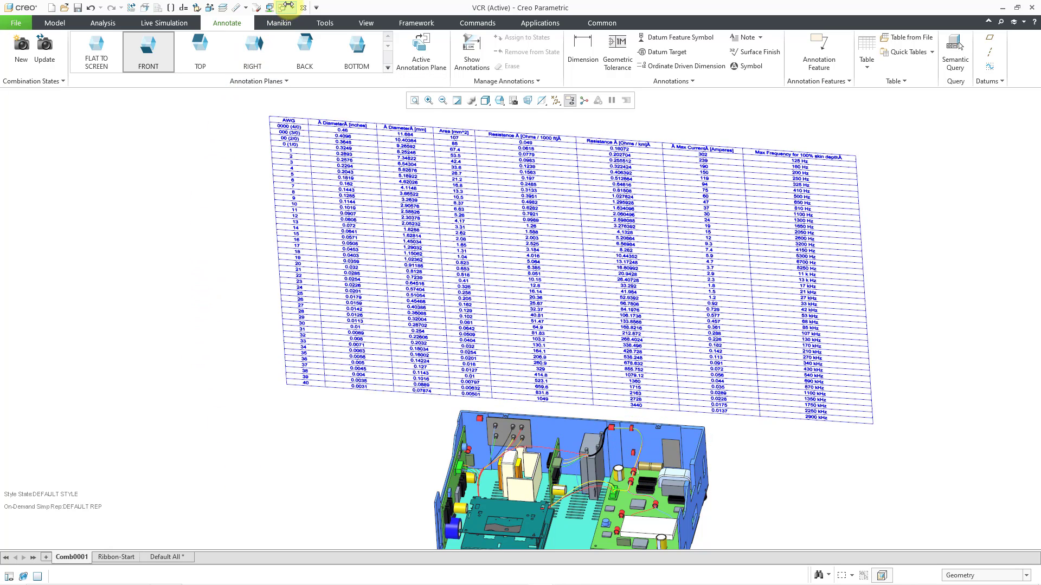
Switch to the ENGINE.ASM window and activate its Fasteners combination state
left_click(288, 6)
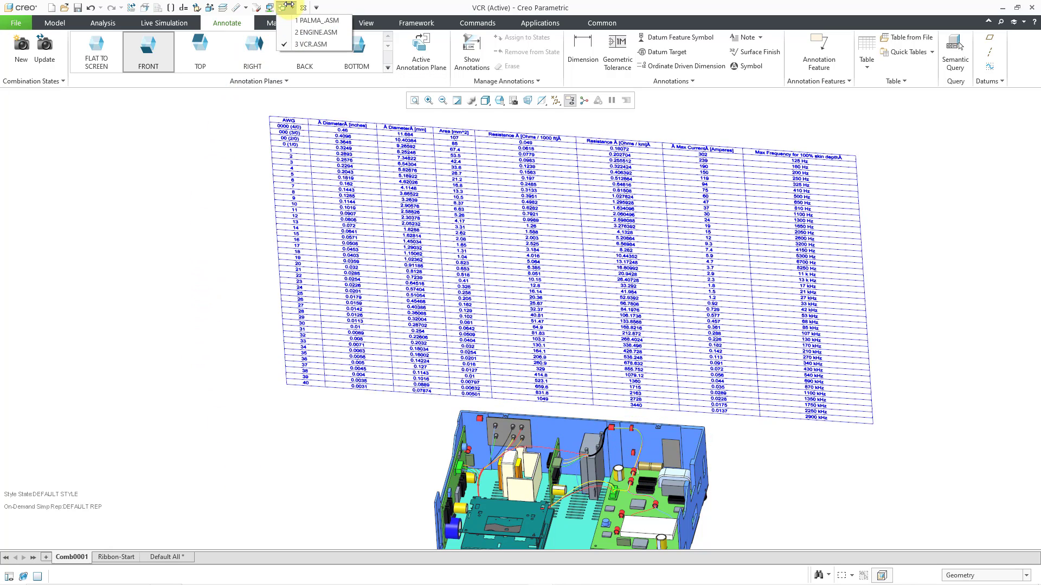
left_click(311, 33)
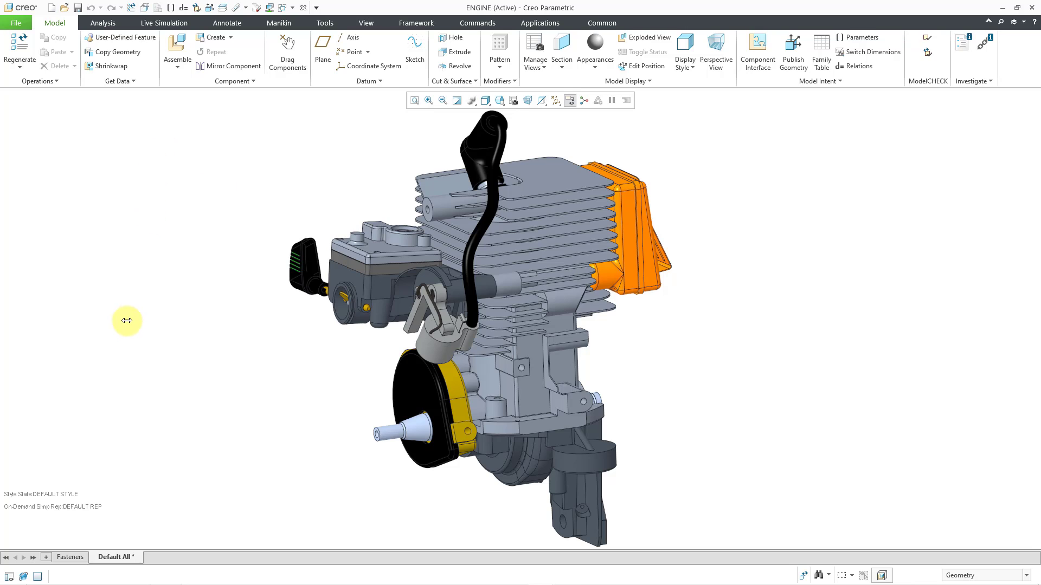
left_click(71, 557)
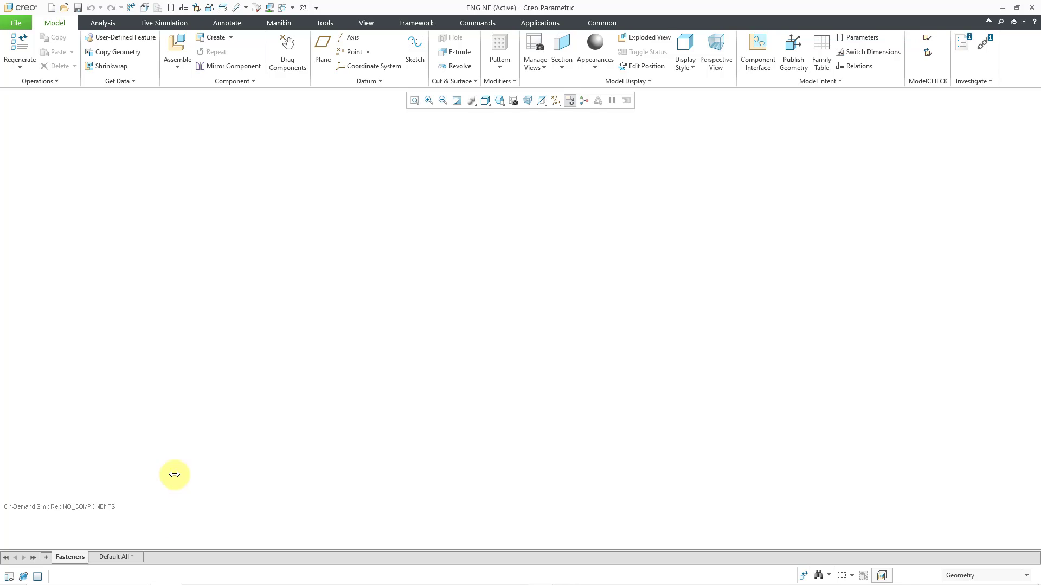
Make new annotations flat to screen, then load SHCS.xlsx from Tables as an Excel table
left_click(229, 23)
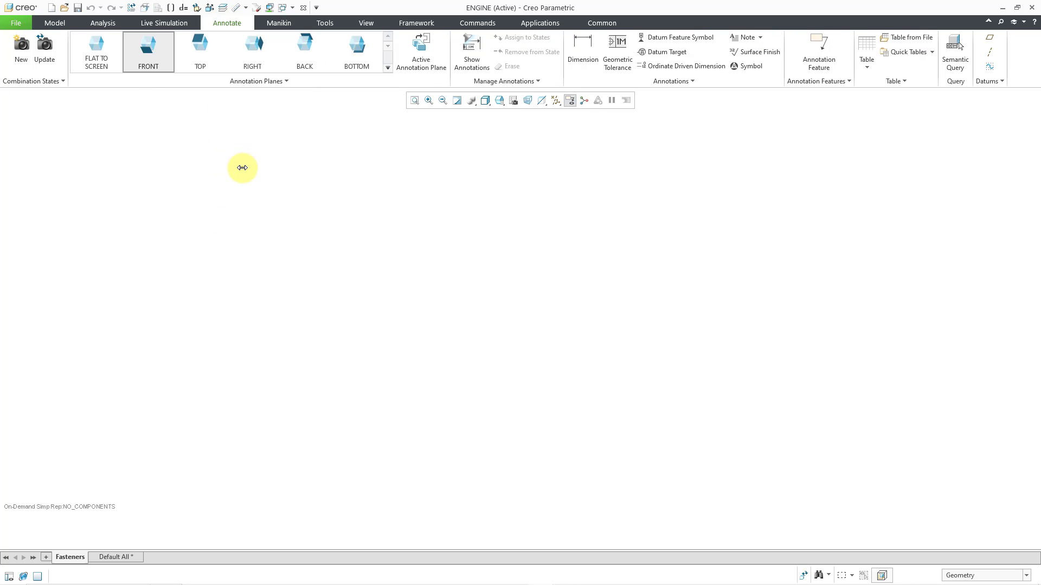
left_click(96, 56)
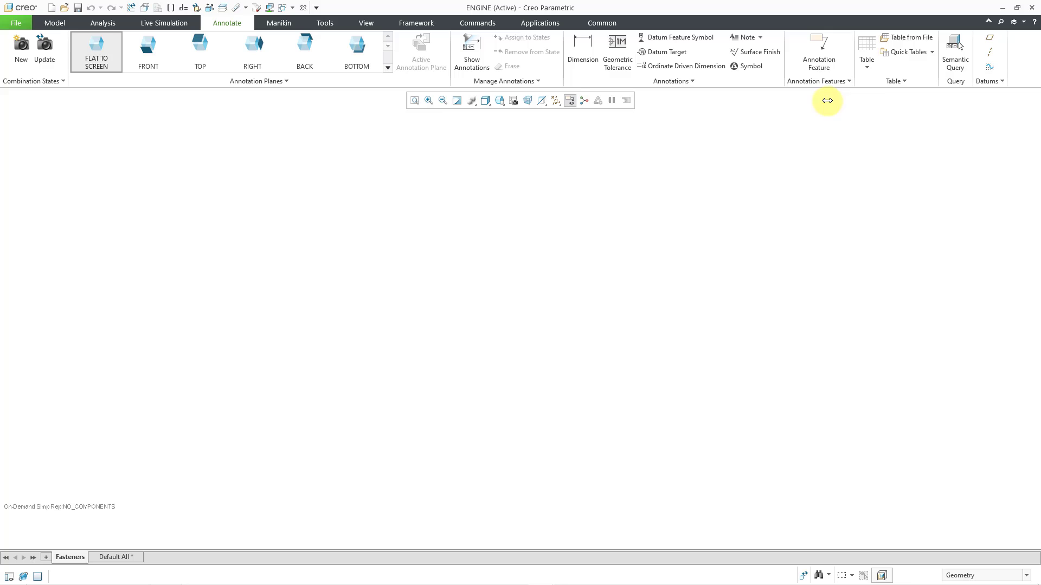
left_click(903, 38)
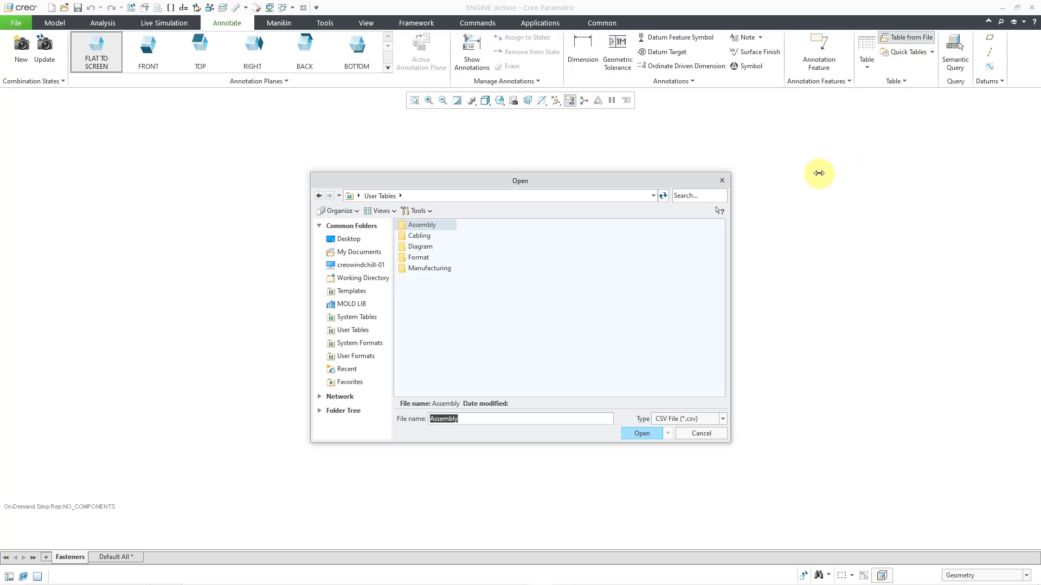
left_click(720, 418)
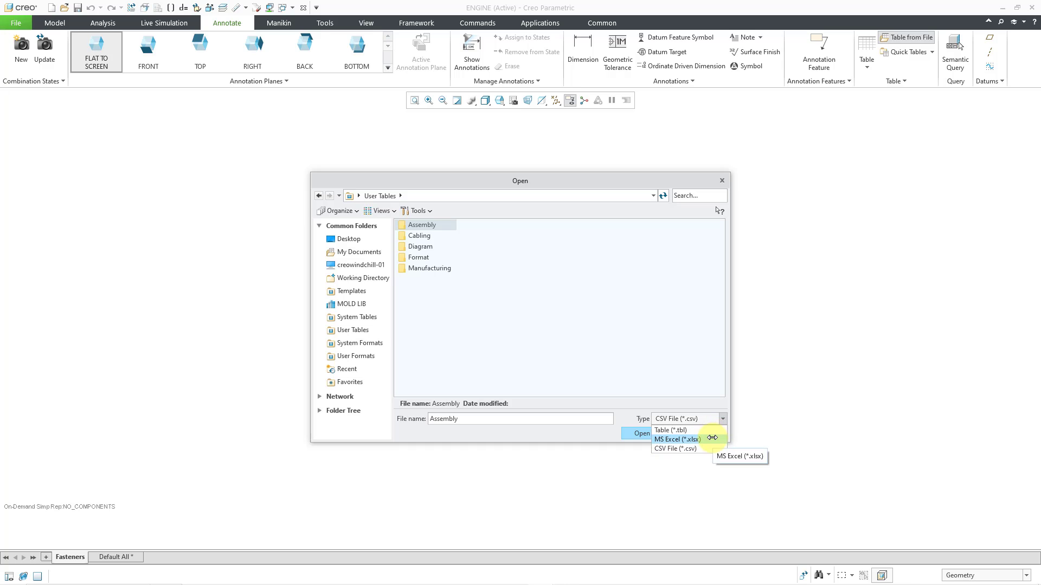
left_click(713, 439)
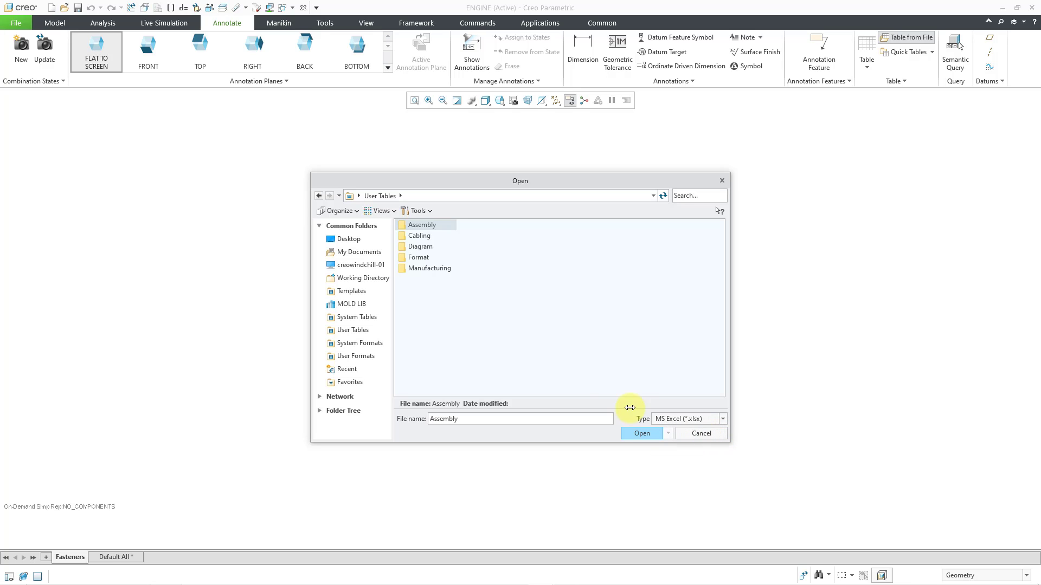
left_click(361, 277)
double_click(414, 235)
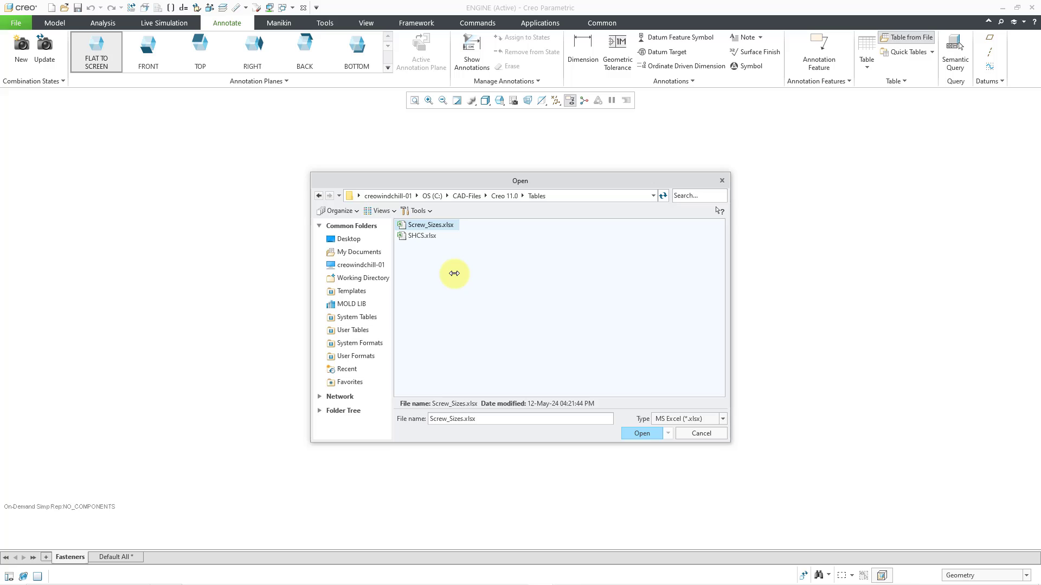
double_click(424, 235)
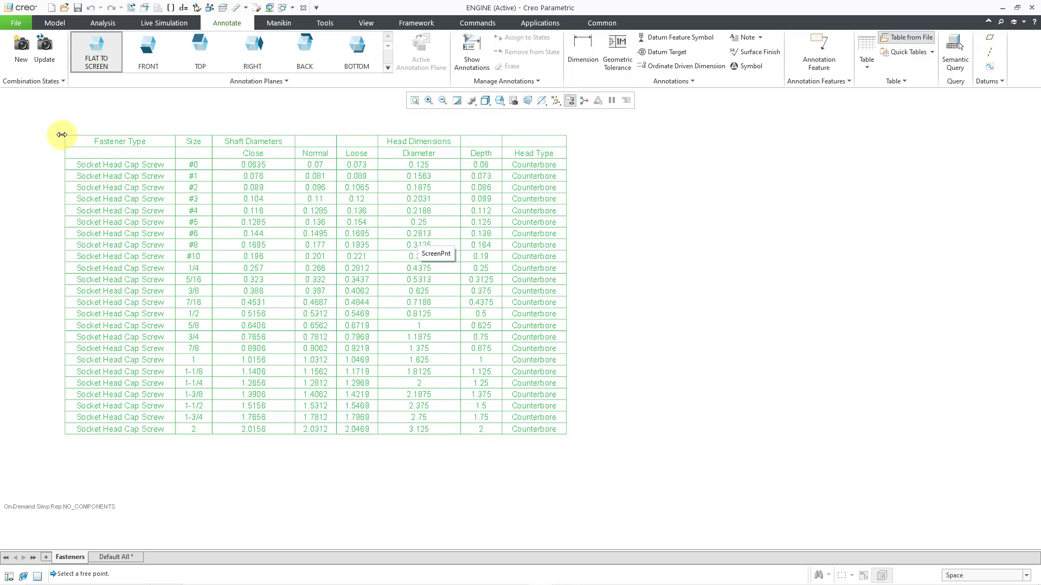
Place the screw table at the top left, deselect it, and switch to Default All
left_click(62, 136)
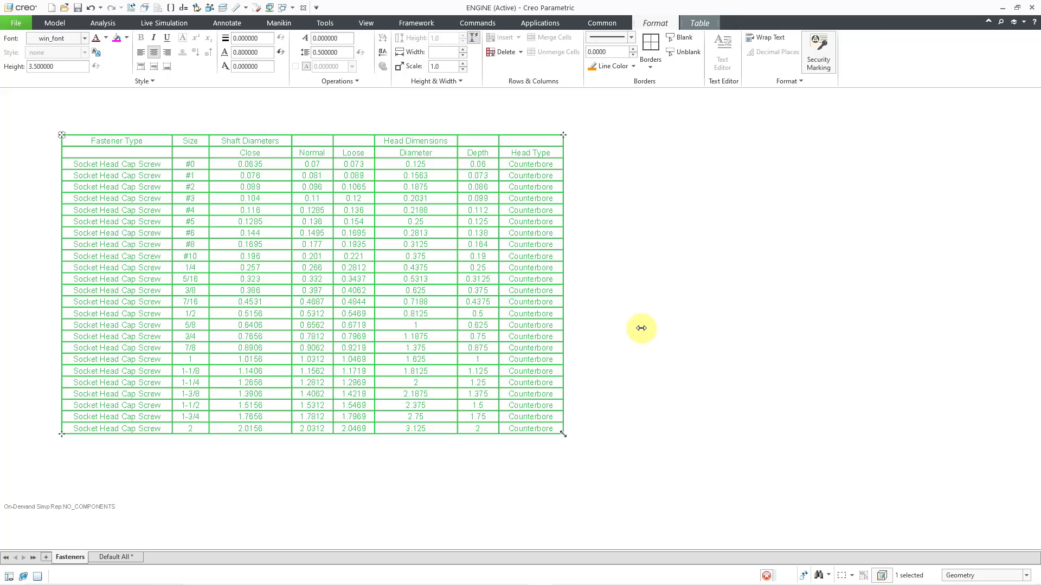
left_click(641, 327)
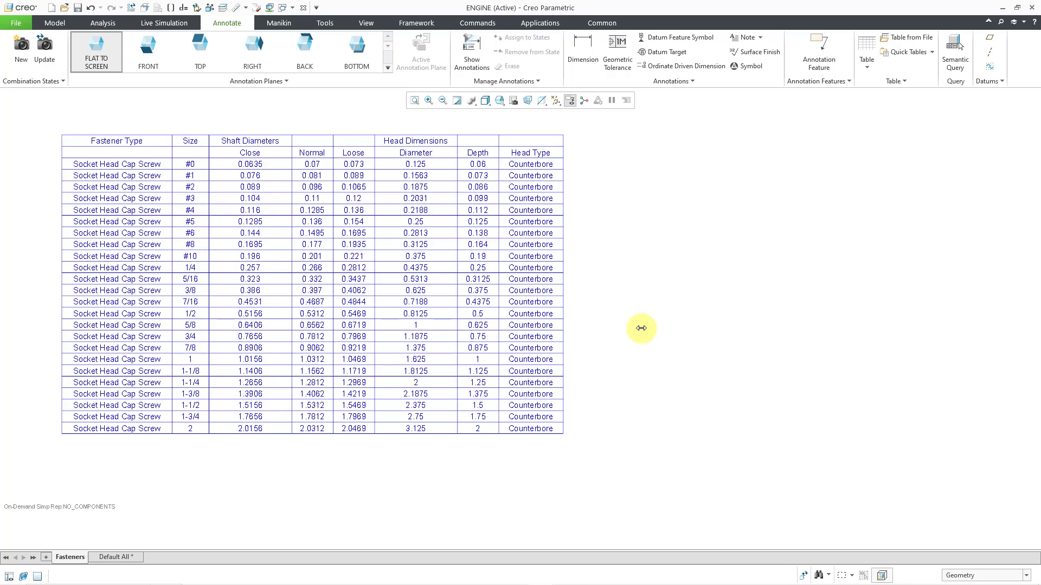
left_click(129, 557)
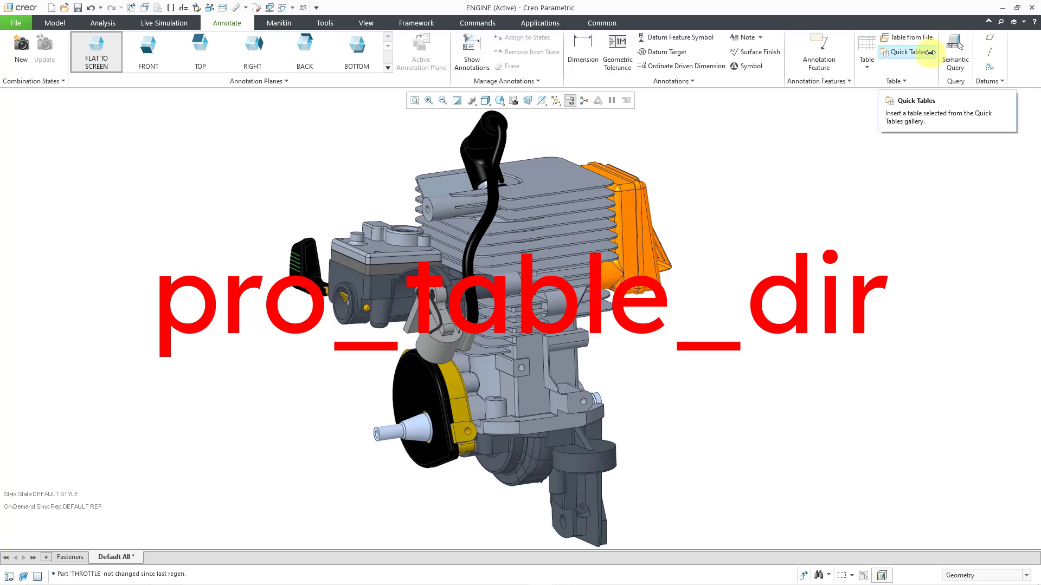
Choose the model title block from the Format group of Quick Tables
left_click(929, 52)
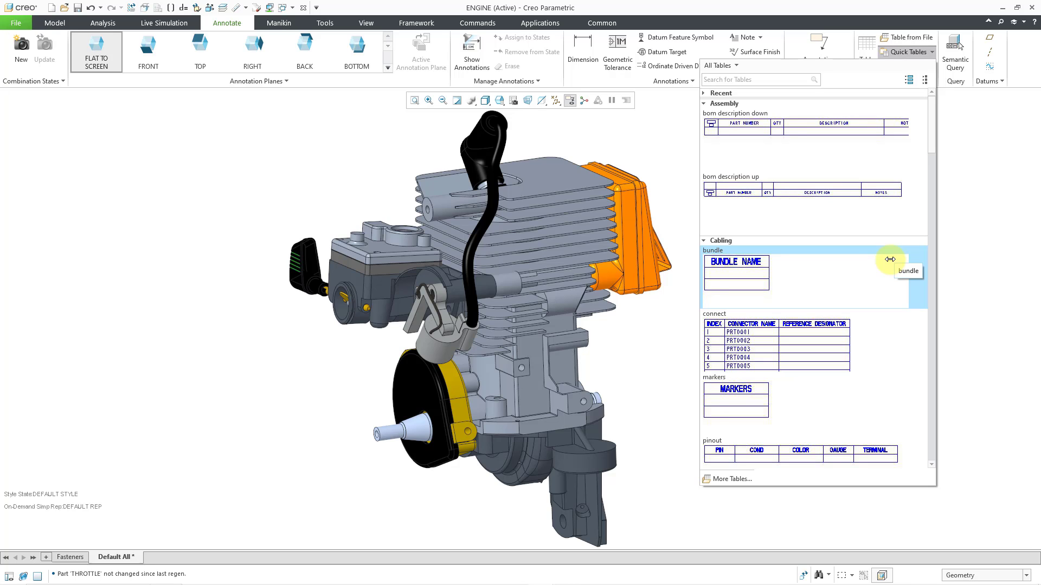
left_click(704, 241)
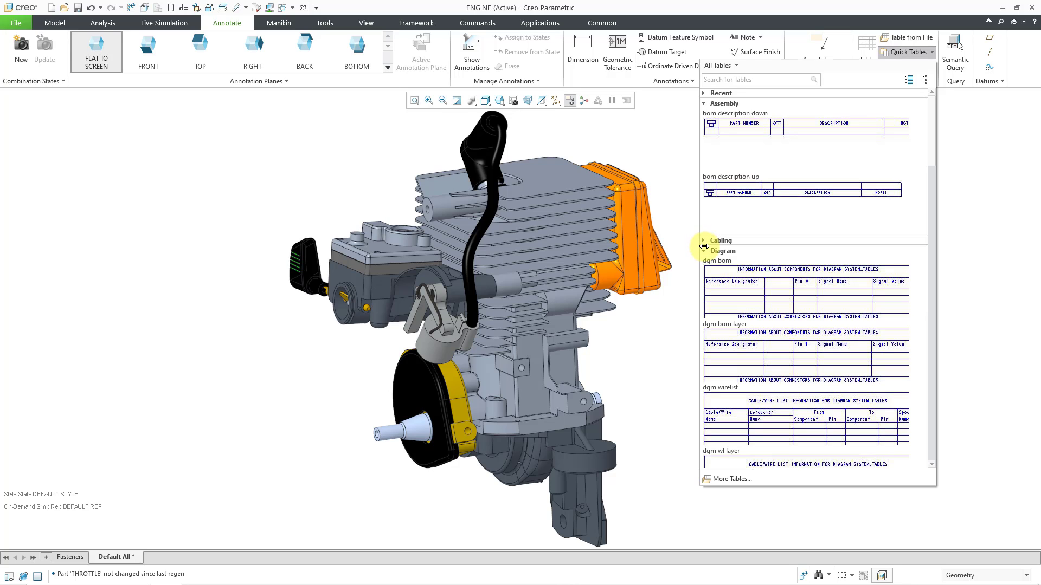
left_click(704, 251)
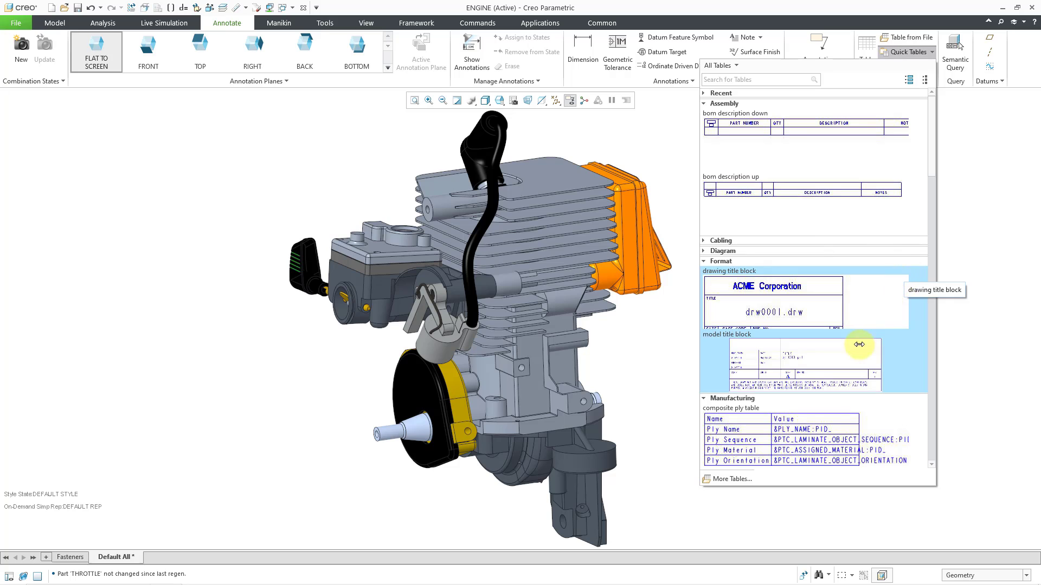
left_click(833, 360)
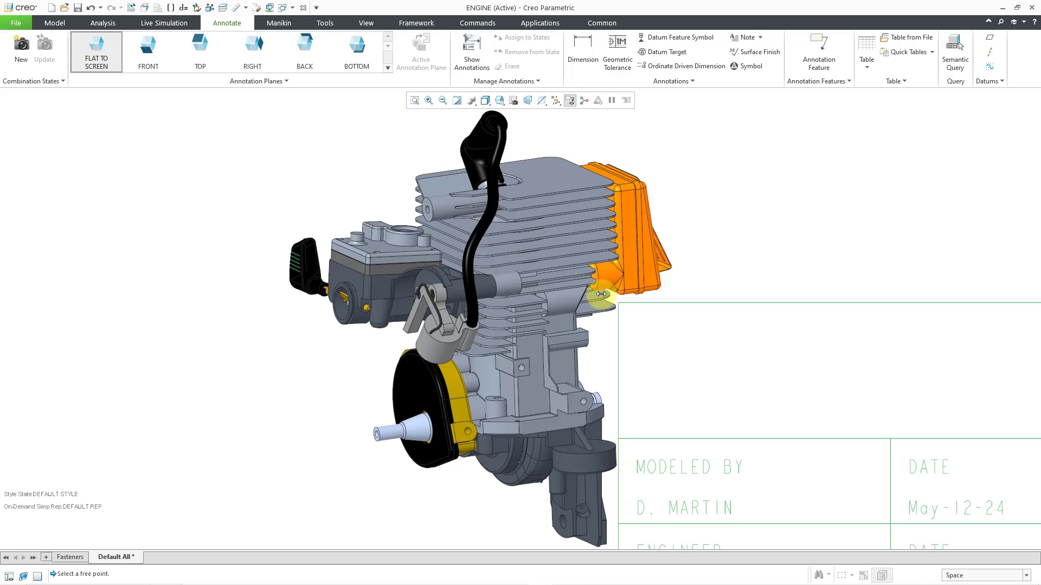
scroll(630, 305, "down", 2)
scroll(643, 306, "down", 1)
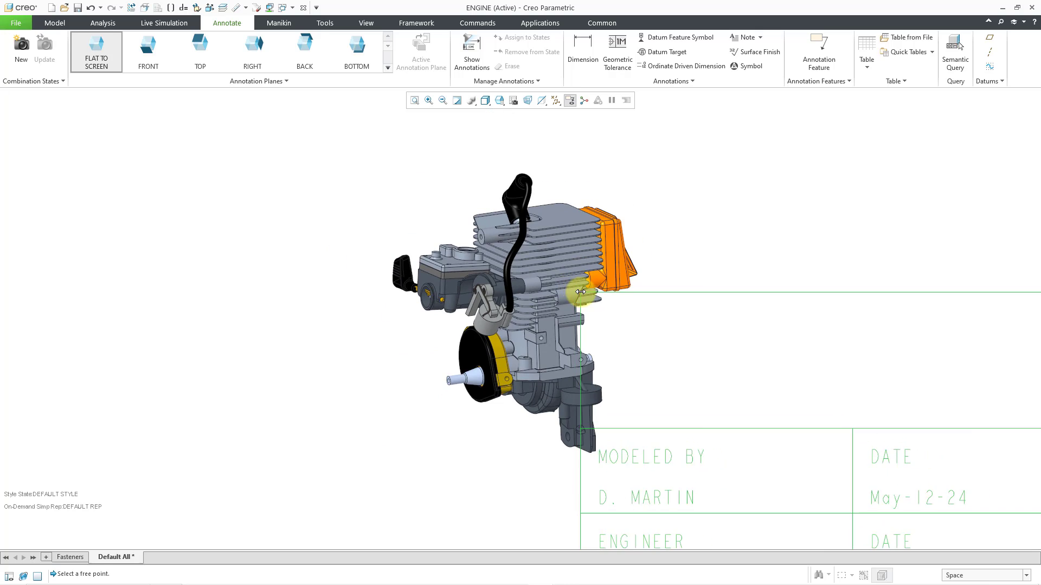
Place the title block right of the engine, scale it to 2.0, and move it lower right
left_click(643, 302)
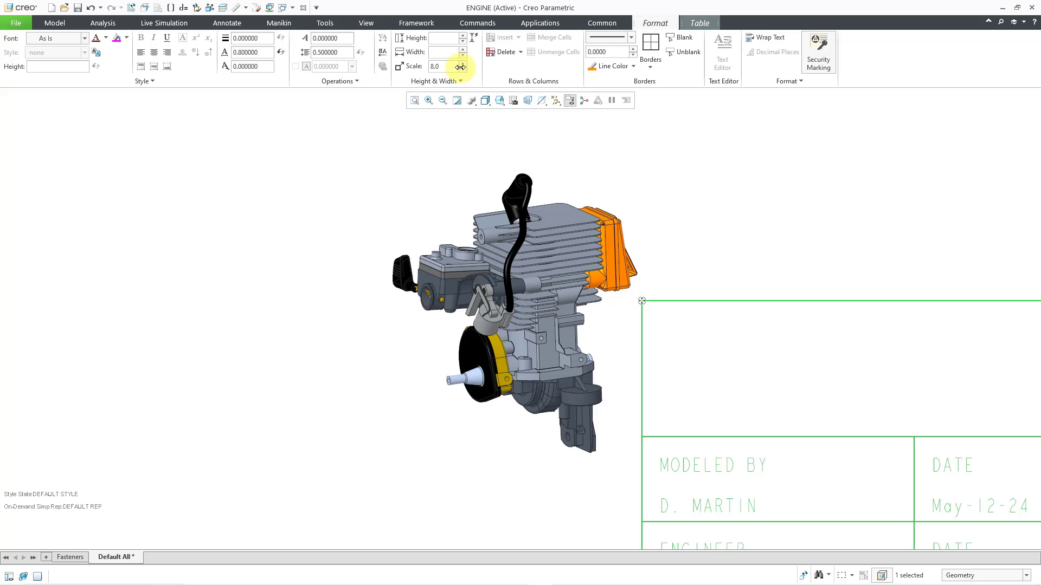
left_click(461, 68)
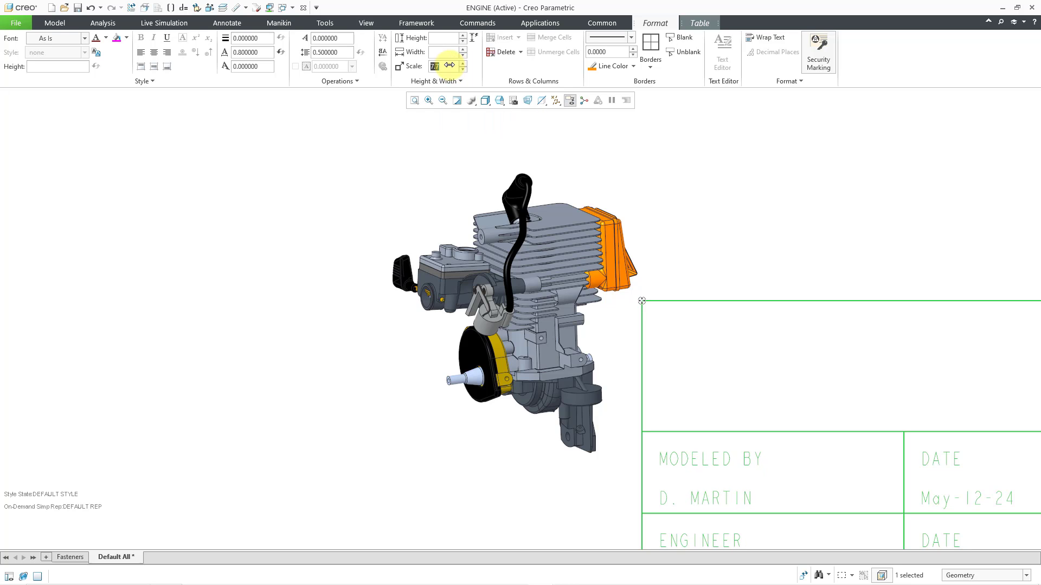
left_click_drag(450, 63, 882, 479)
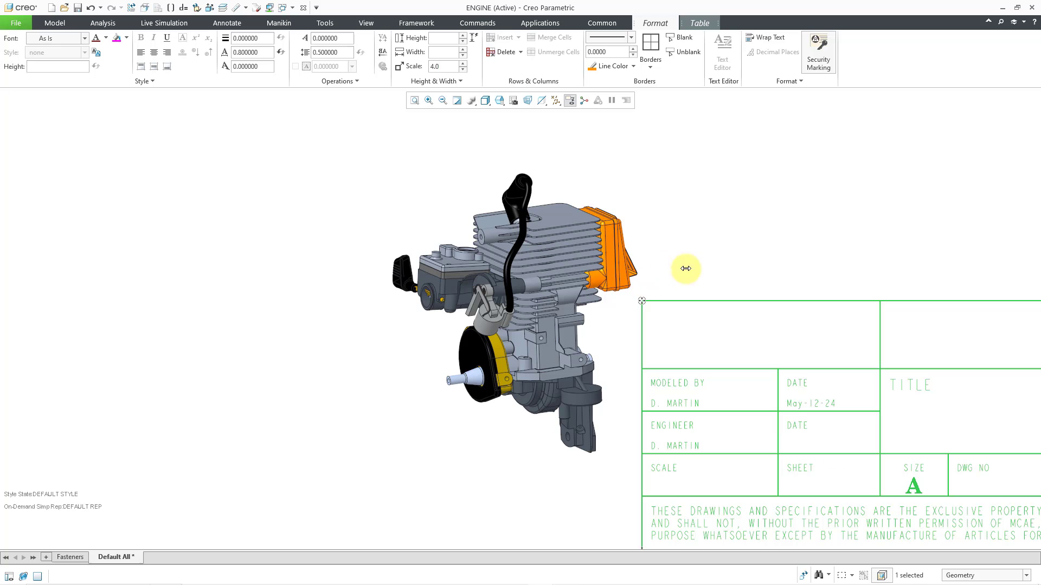
left_click(415, 59)
type("2")
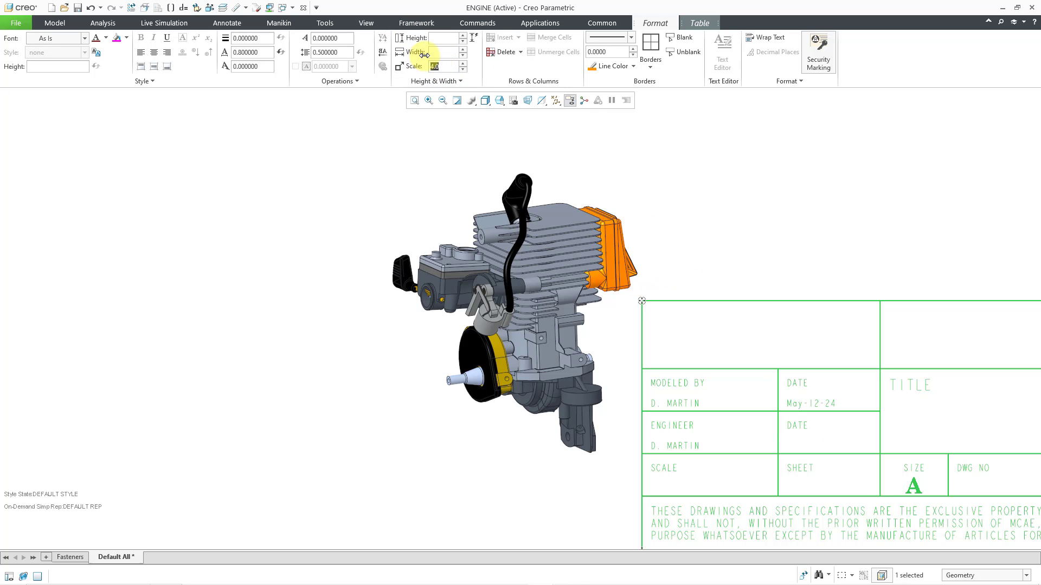
key("Return")
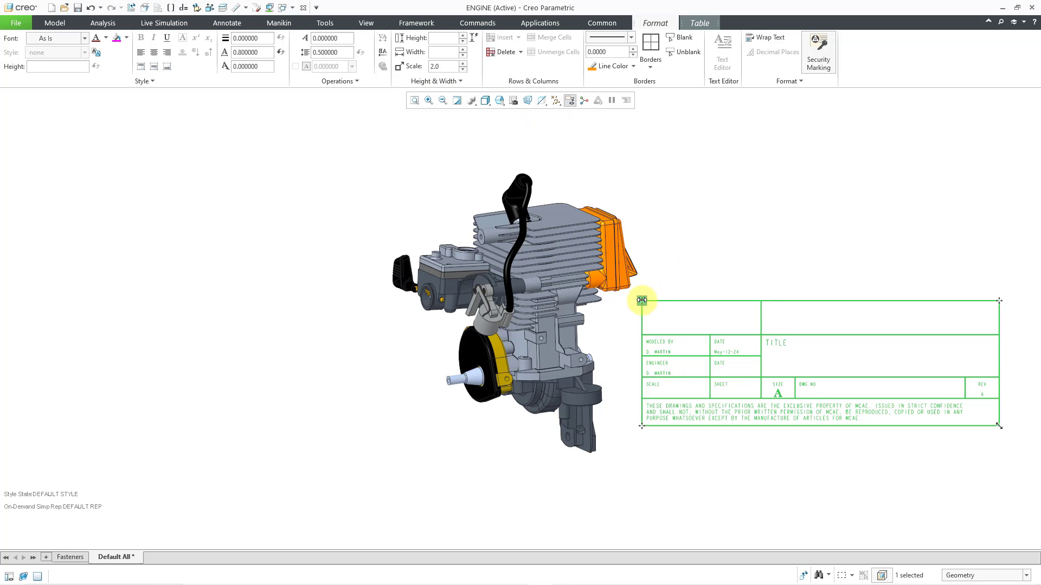
left_click_drag(643, 310, 664, 399)
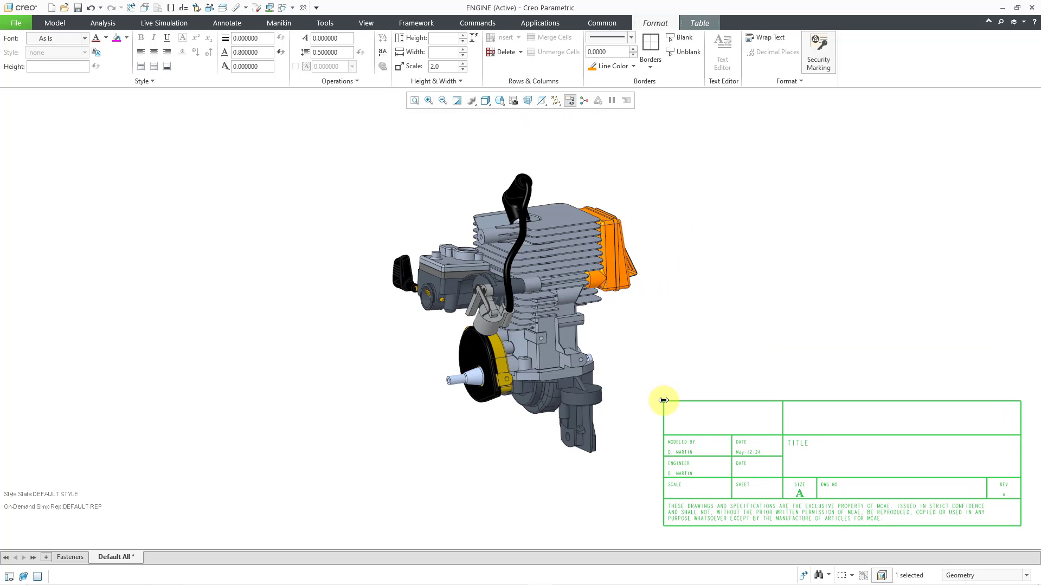
left_click(744, 336)
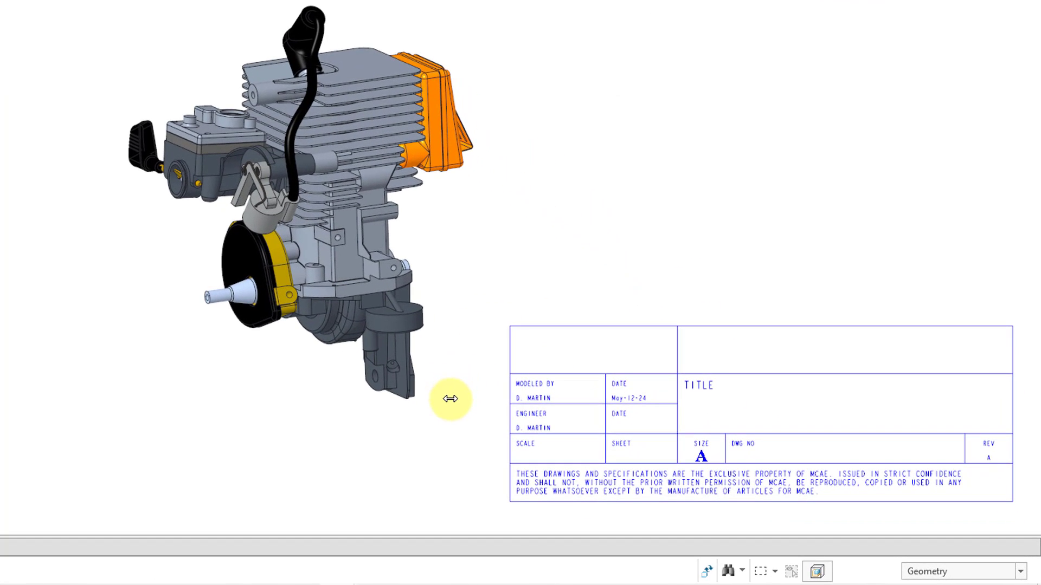
scroll(415, 258, "up", 2)
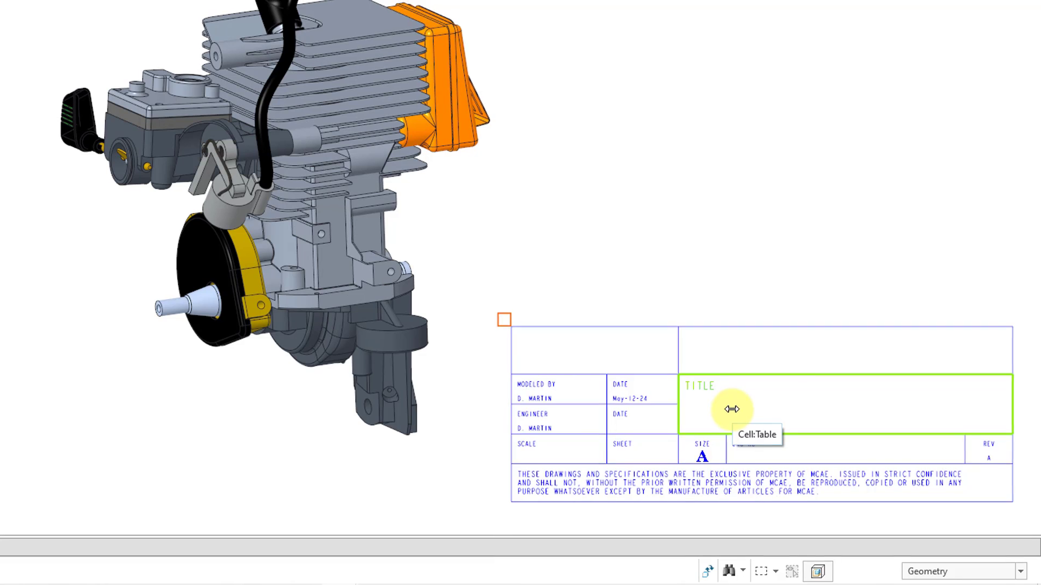
Replace &PTC_COMMON_NAME with &MODEL_NAME in the TITLE cell so it reads ENGINE
left_click(821, 460)
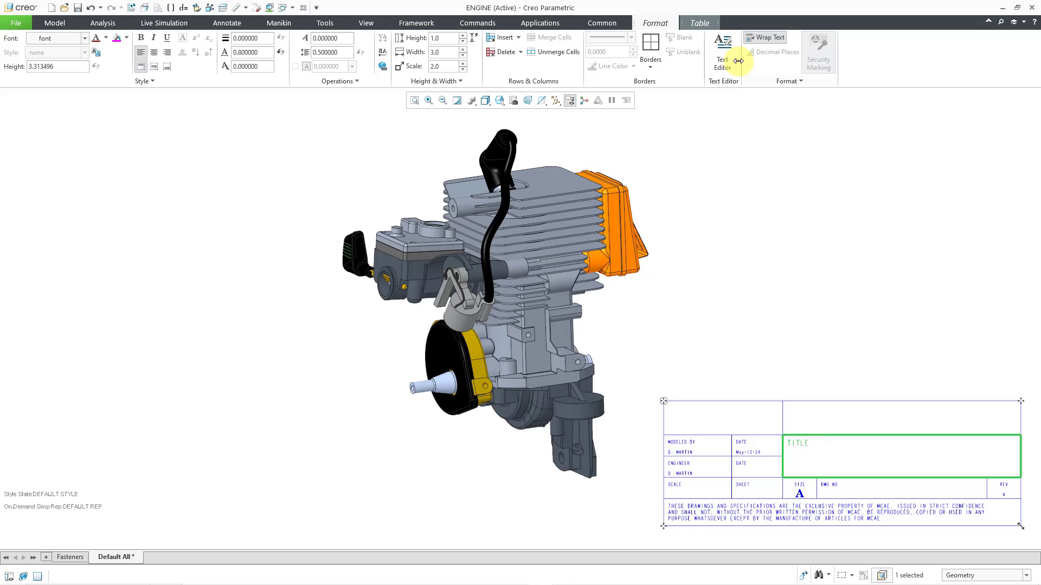
left_click(722, 53)
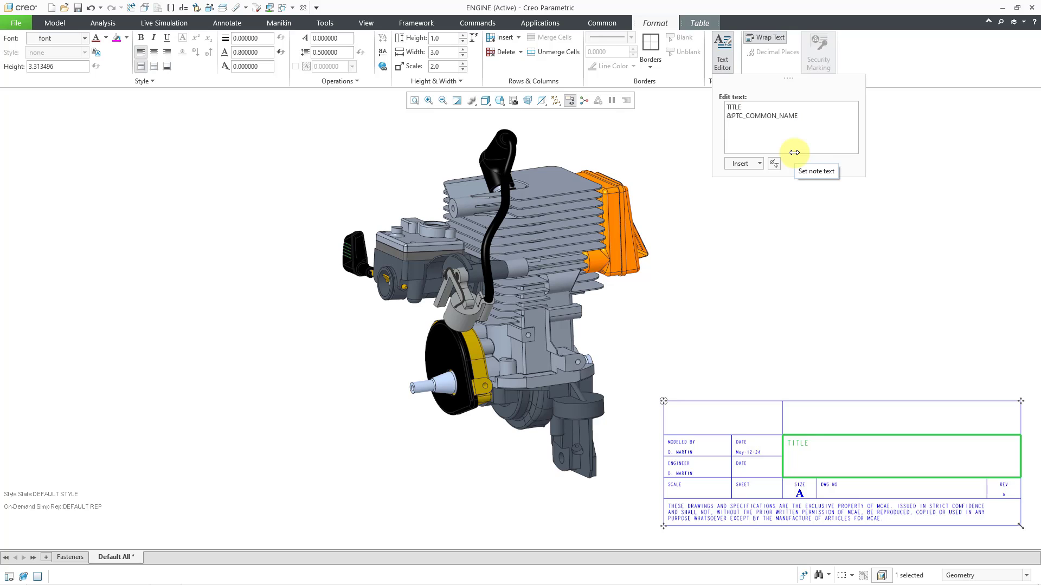
key("Return")
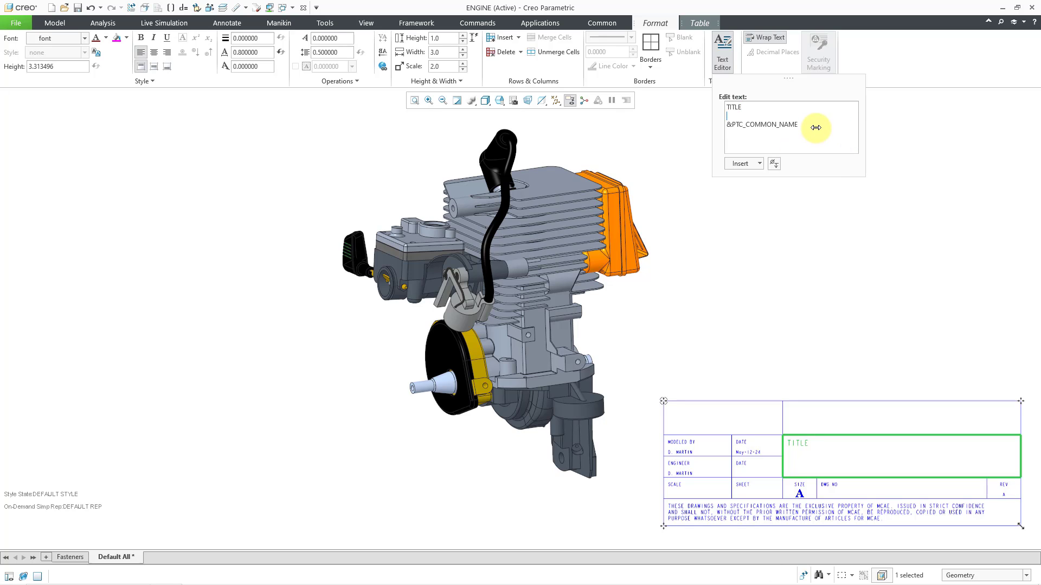
key("BackSpace")
key("BackSpace")
key("BackSpace")
key("BackSpace")
key("BackSpace")
key("BackSpace")
key("BackSpace")
key("BackSpace")
key("BackSpace")
key("BackSpace")
key("BackSpace")
key("BackSpace")
type("MODEL_NA")
type("ME")
left_click(872, 277)
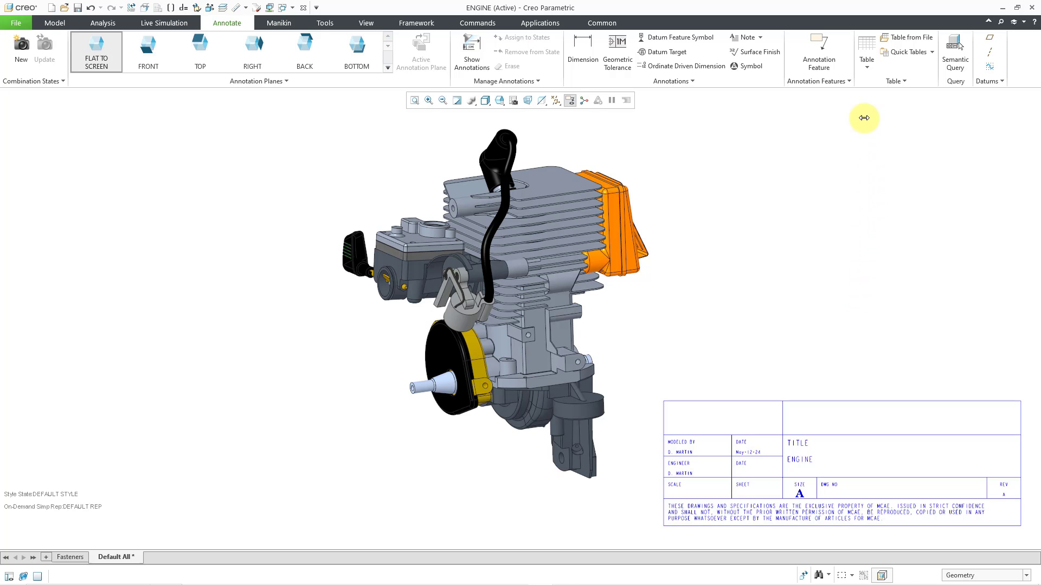
Open the Table dropdown on the Annotate tab to show the table insertion options
left_click(870, 69)
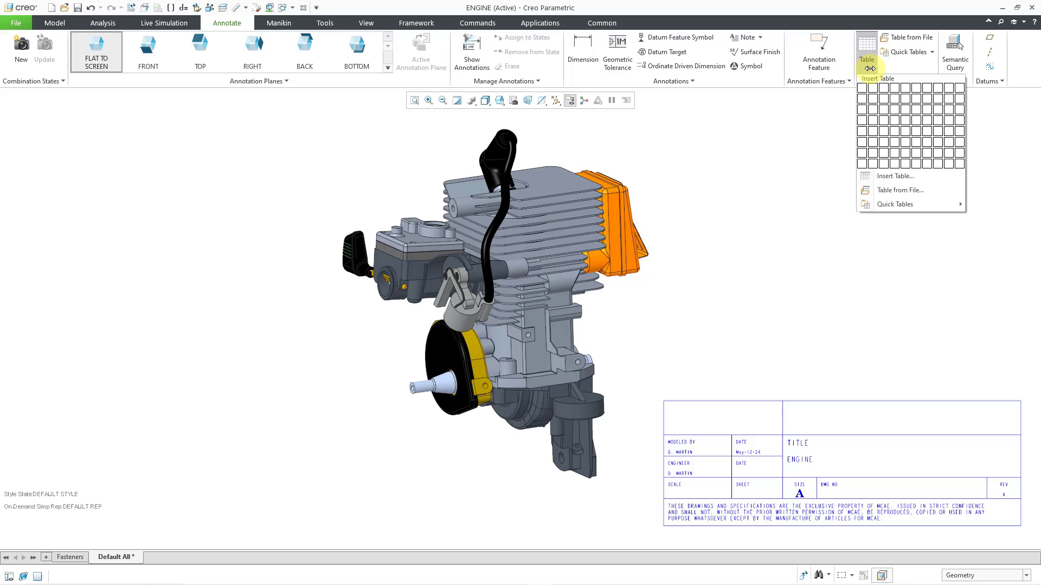